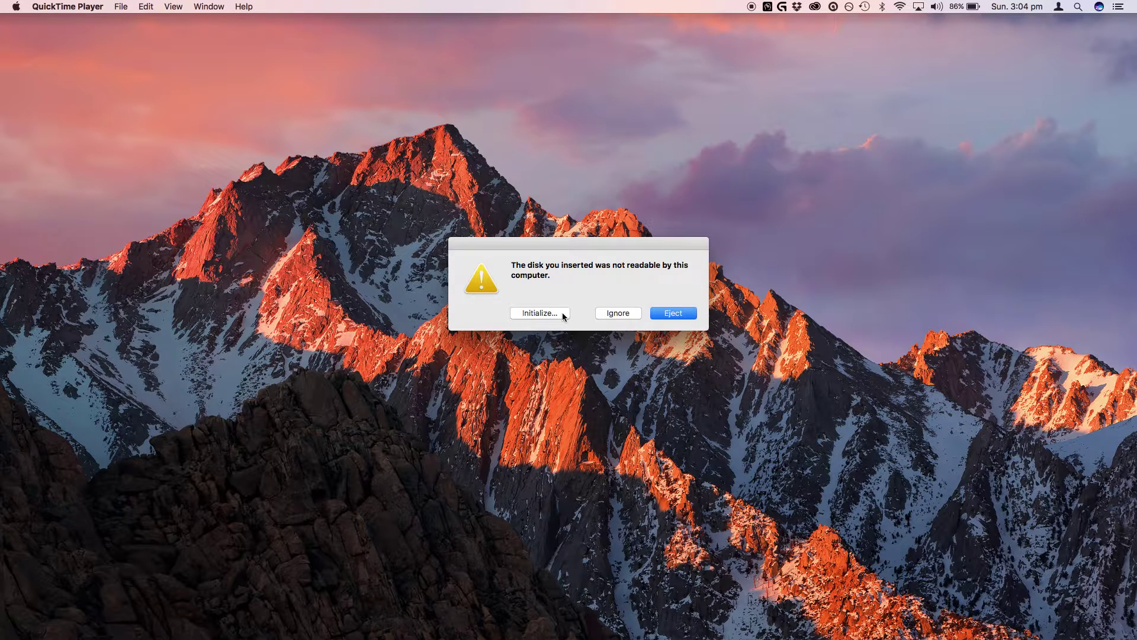
# Step: Open Disk Utility from the unreadable-disk warning and select the WD 10EACS External Media
pyautogui.click(532, 313)
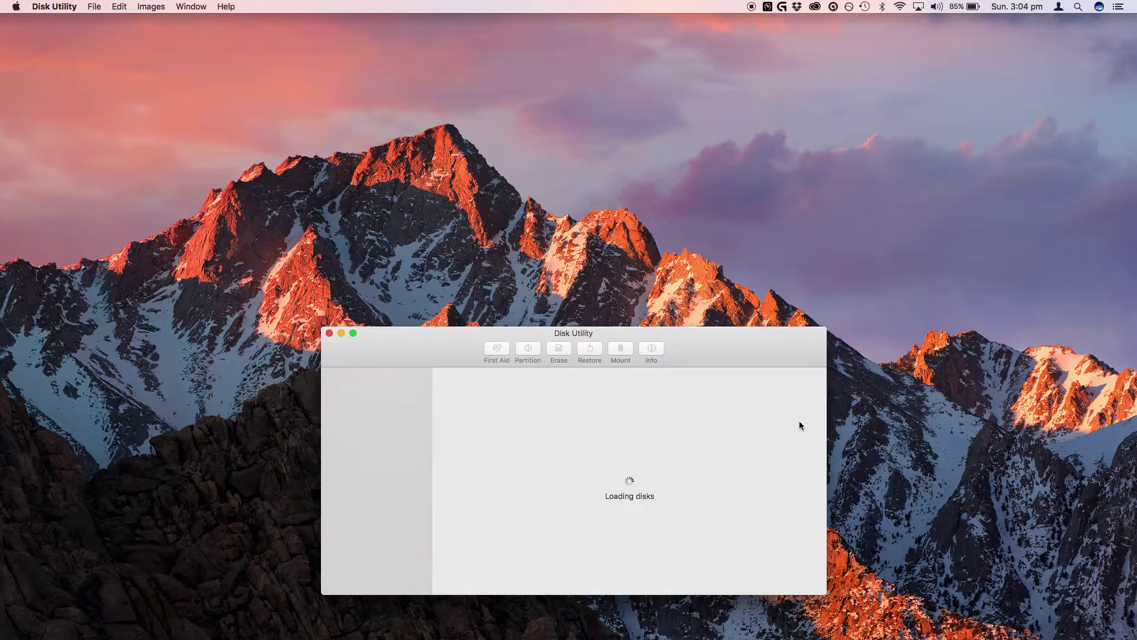
pyautogui.moveTo(438, 329); pyautogui.dragTo(365, 129)
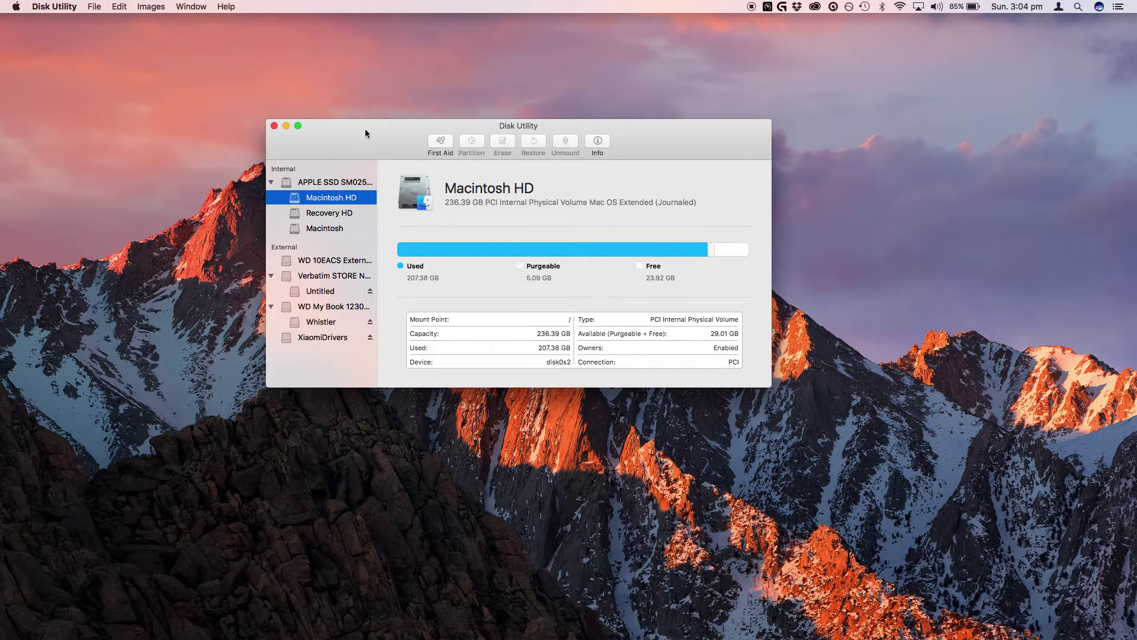
pyautogui.click(313, 262)
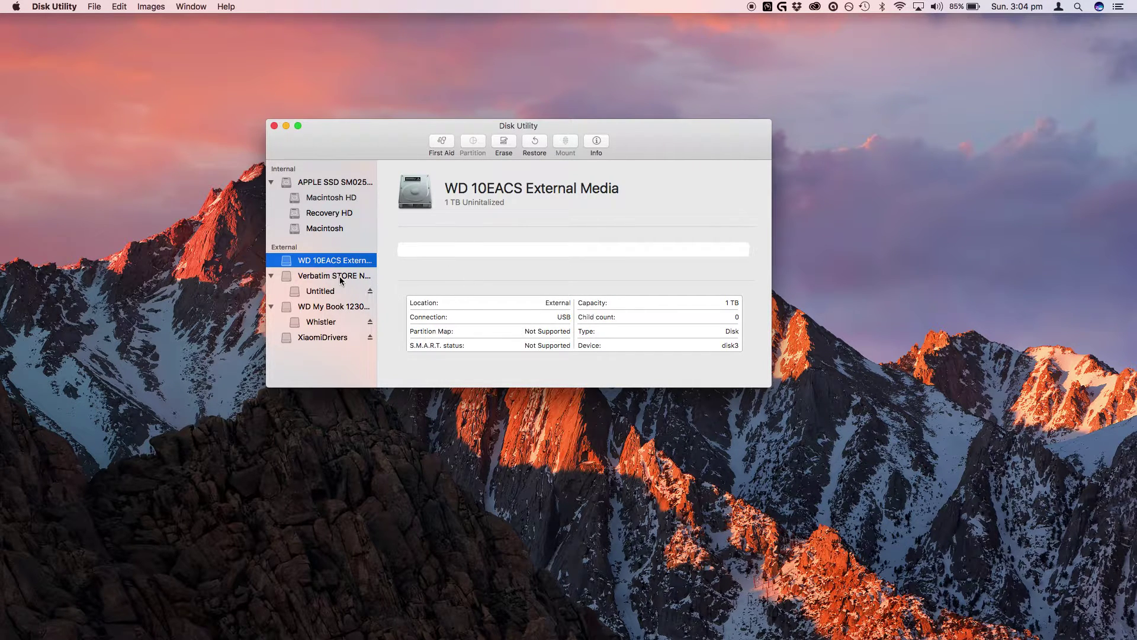
# Step: Compare the Verbatim and WD My Book drives, return to WD 10EACS, and cancel Erase
pyautogui.click(272, 306)
pyautogui.click(272, 275)
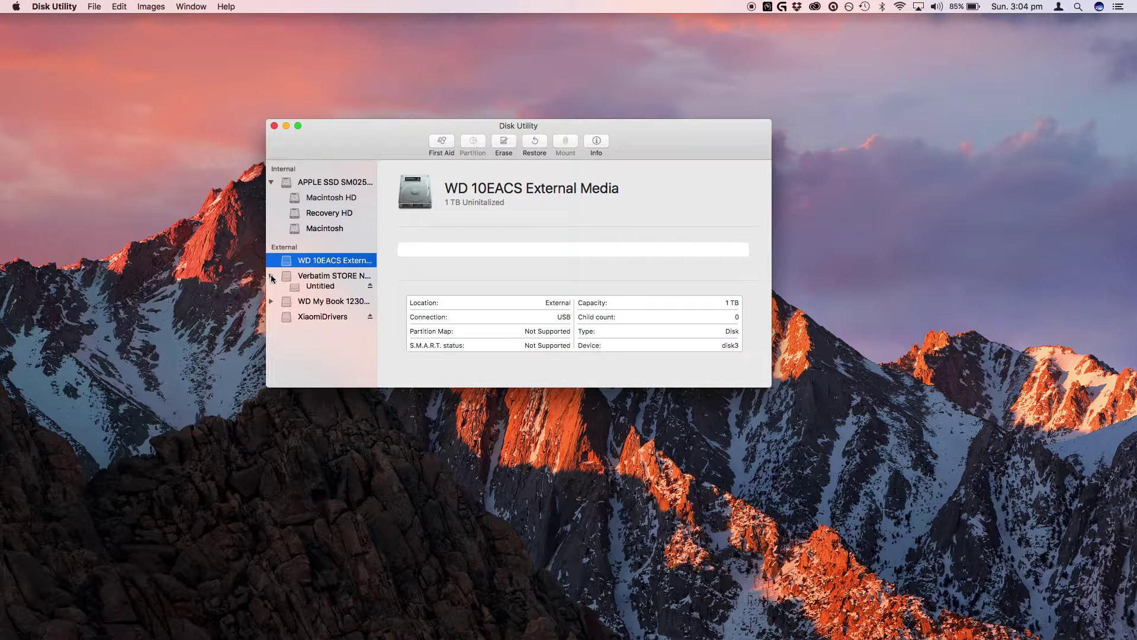
pyautogui.click(323, 276)
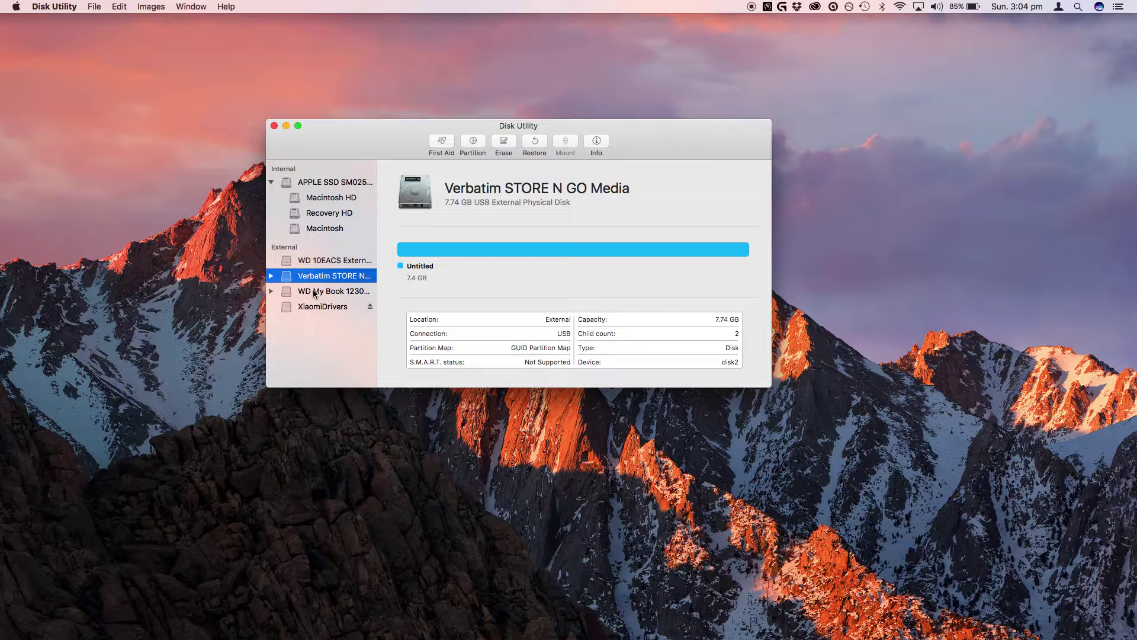
pyautogui.click(314, 292)
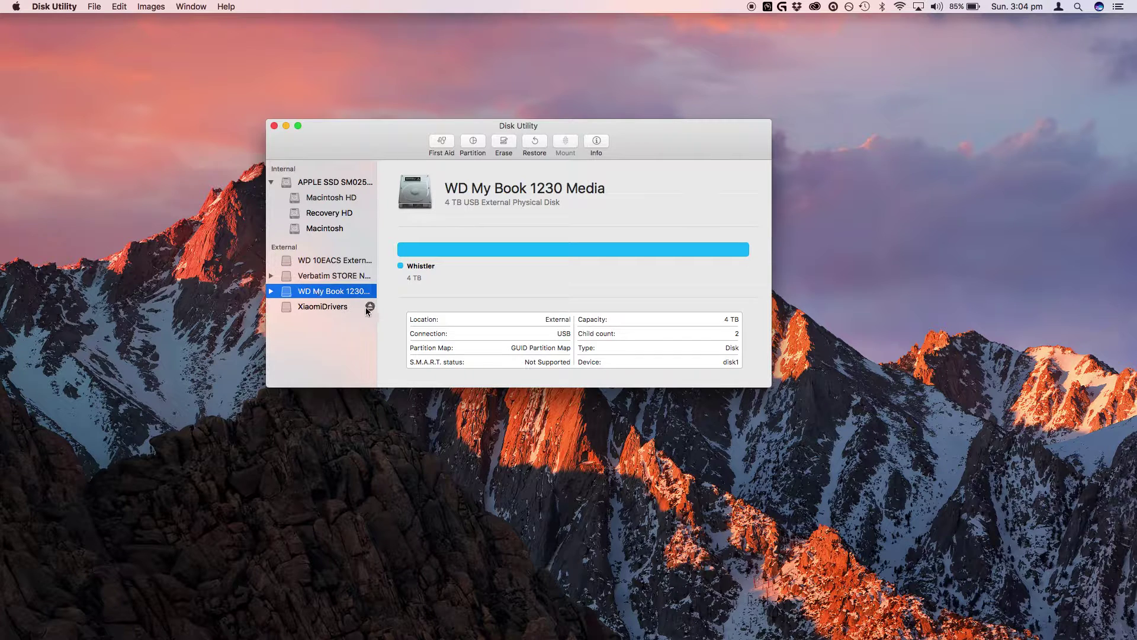
pyautogui.click(311, 264)
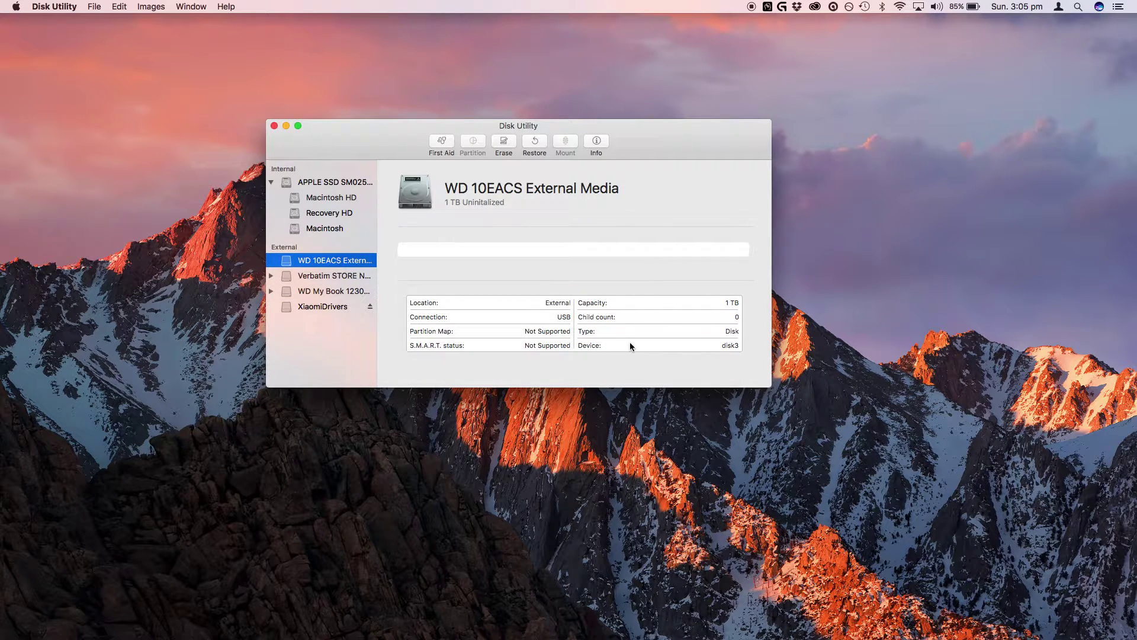
pyautogui.click(503, 144)
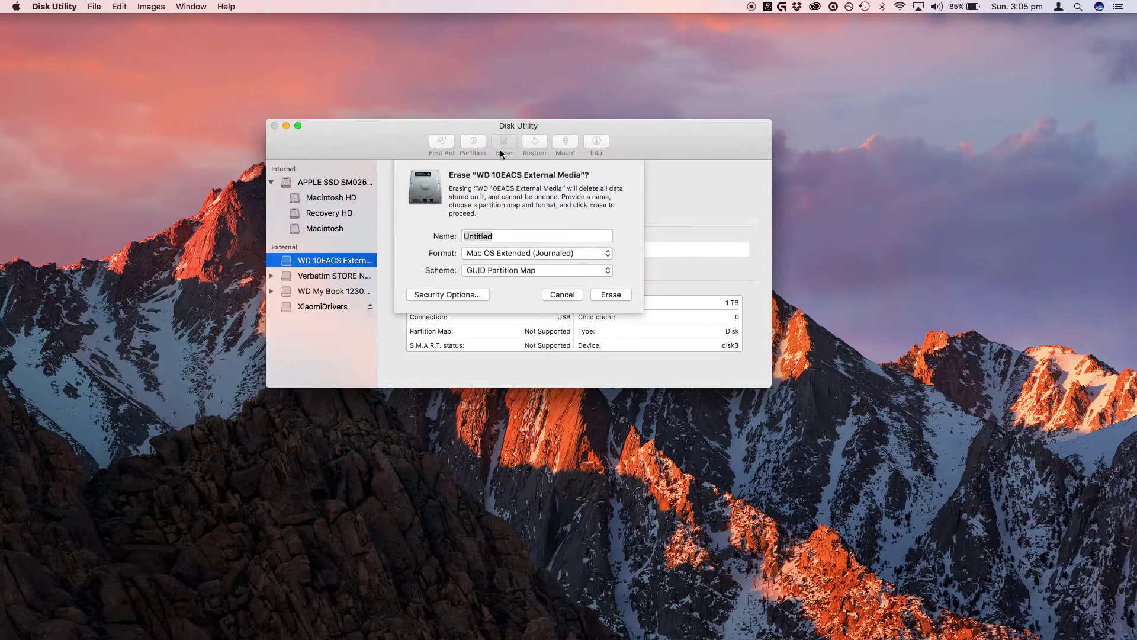
pyautogui.click(562, 297)
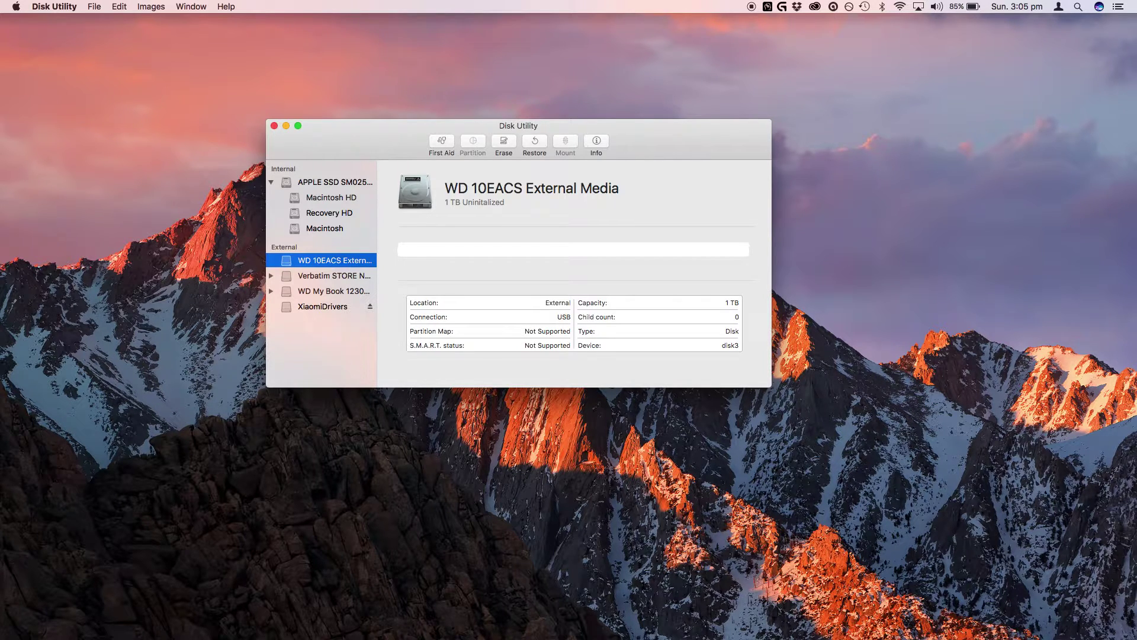
# Step: Launch Lazesoft Mac Data Recovery via Spotlight ('laz') and authorize it with the administrator password
pyautogui.press('super+space')
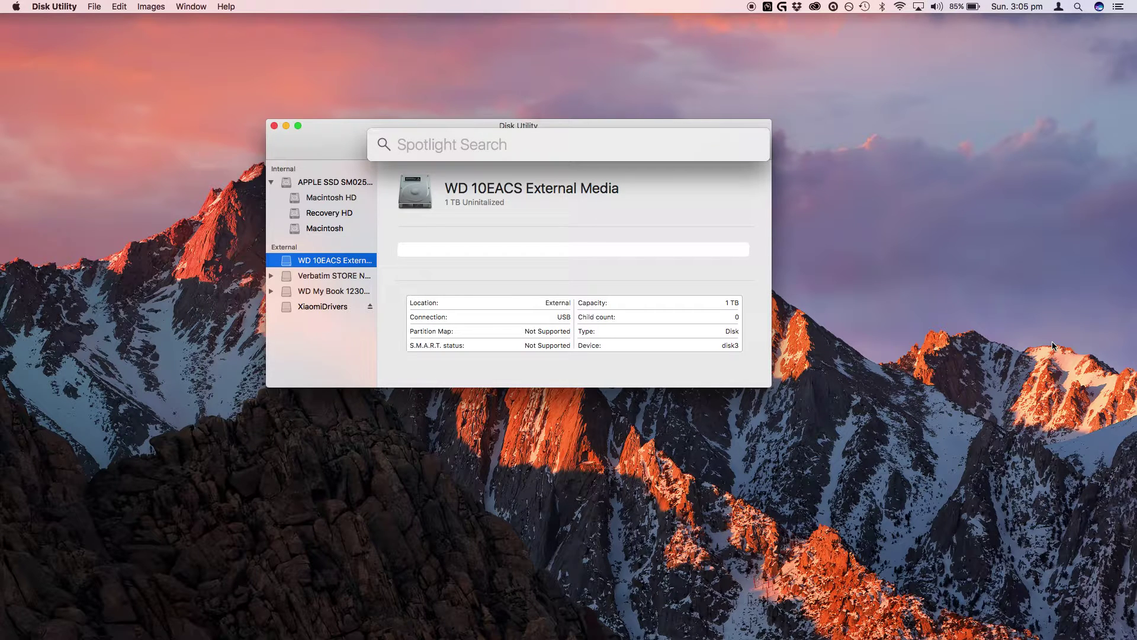
pyautogui.write('laze')
pyautogui.press('Return')
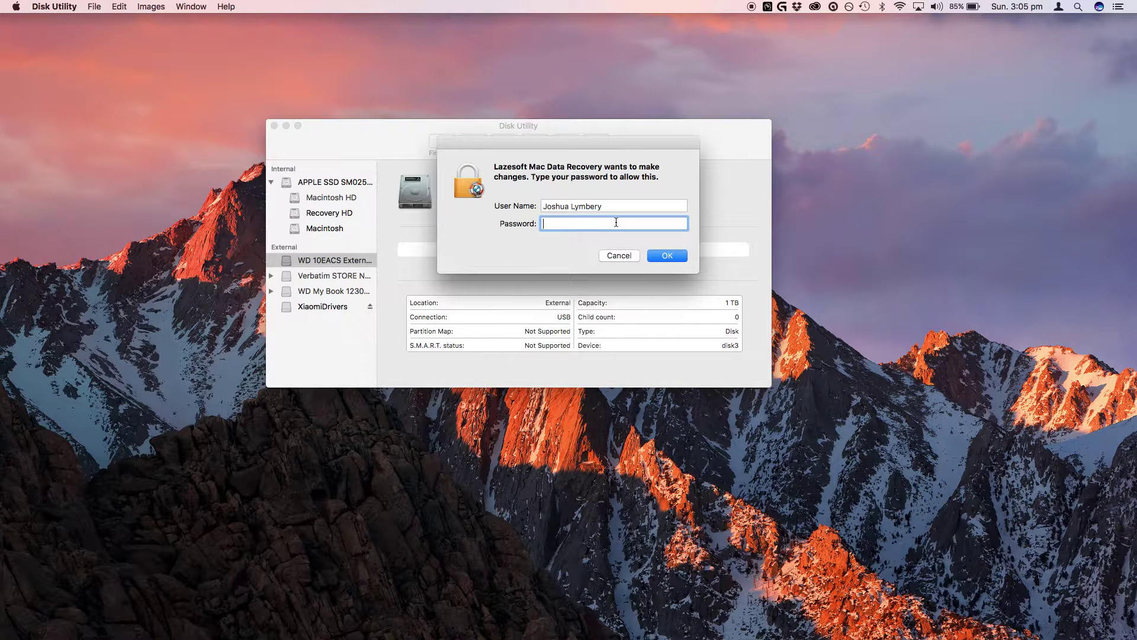
pyautogui.write('•••••••••')
pyautogui.press('Return')
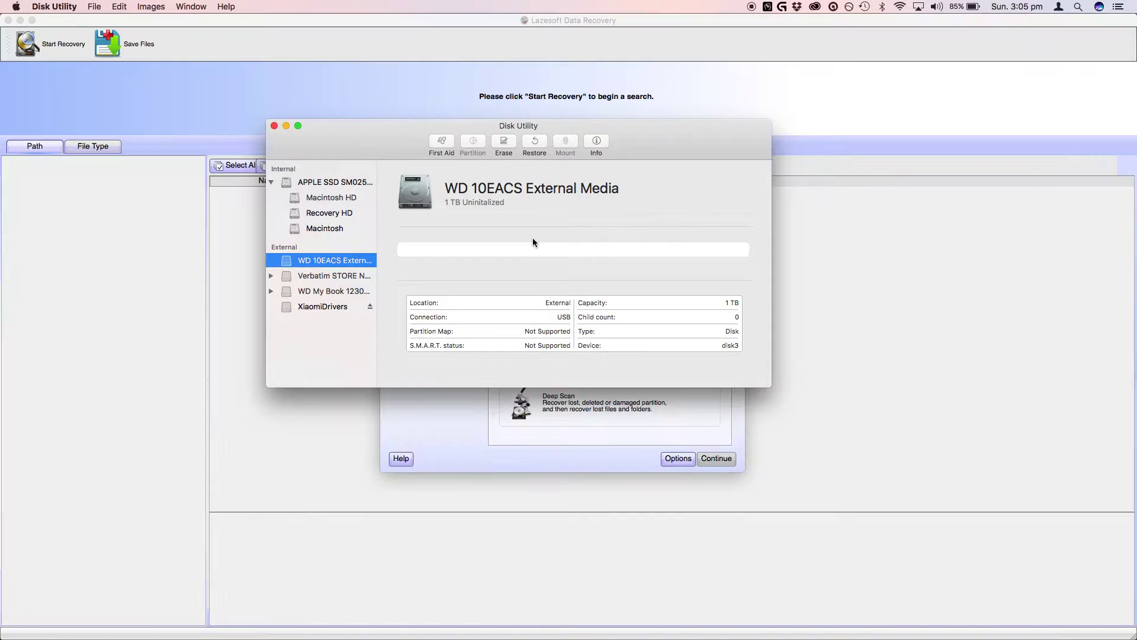
# Step: Choose Fast Scan, leave Options unchanged, and select the Deepdish (Mac OS) 81.48 GB partition
pyautogui.click(285, 126)
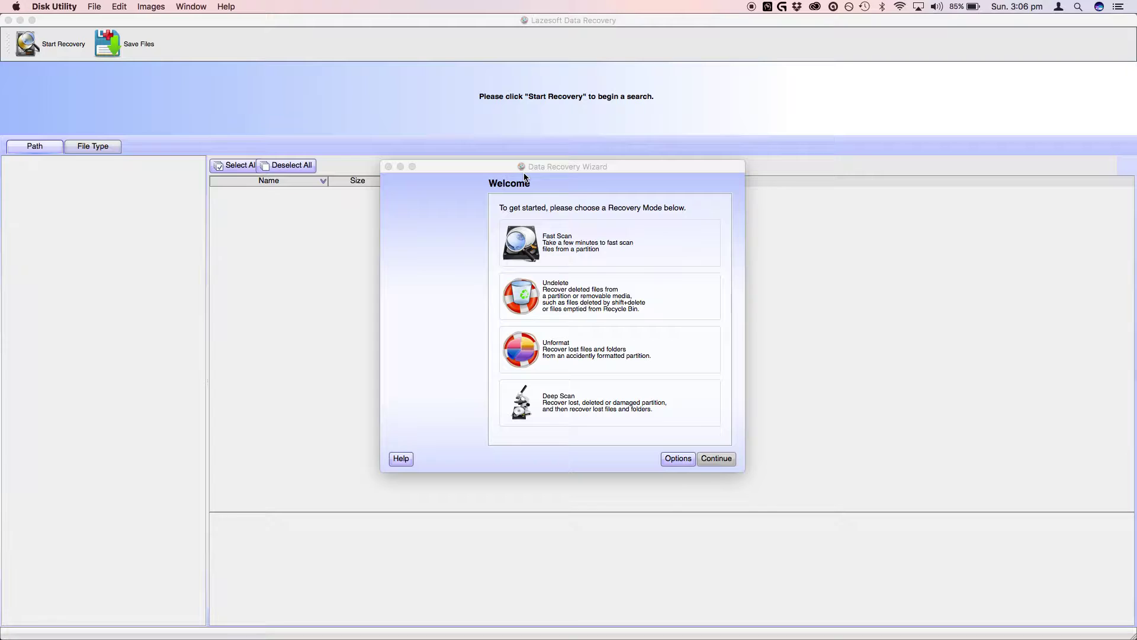
pyautogui.moveTo(525, 173); pyautogui.dragTo(401, 150)
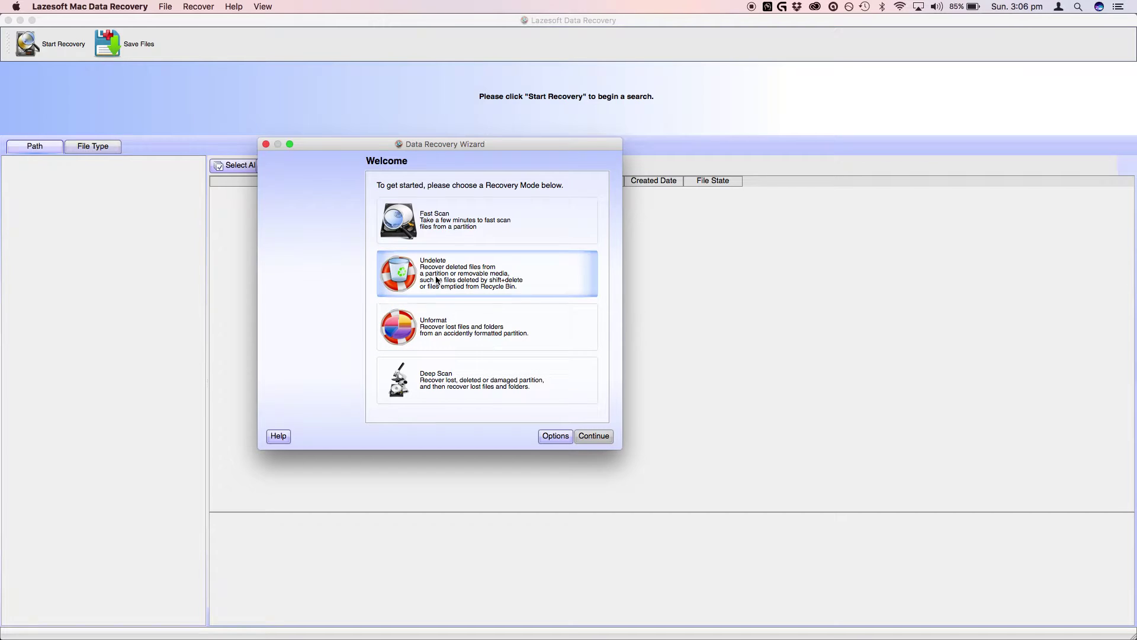
pyautogui.doubleClick(438, 226)
pyautogui.click(502, 436)
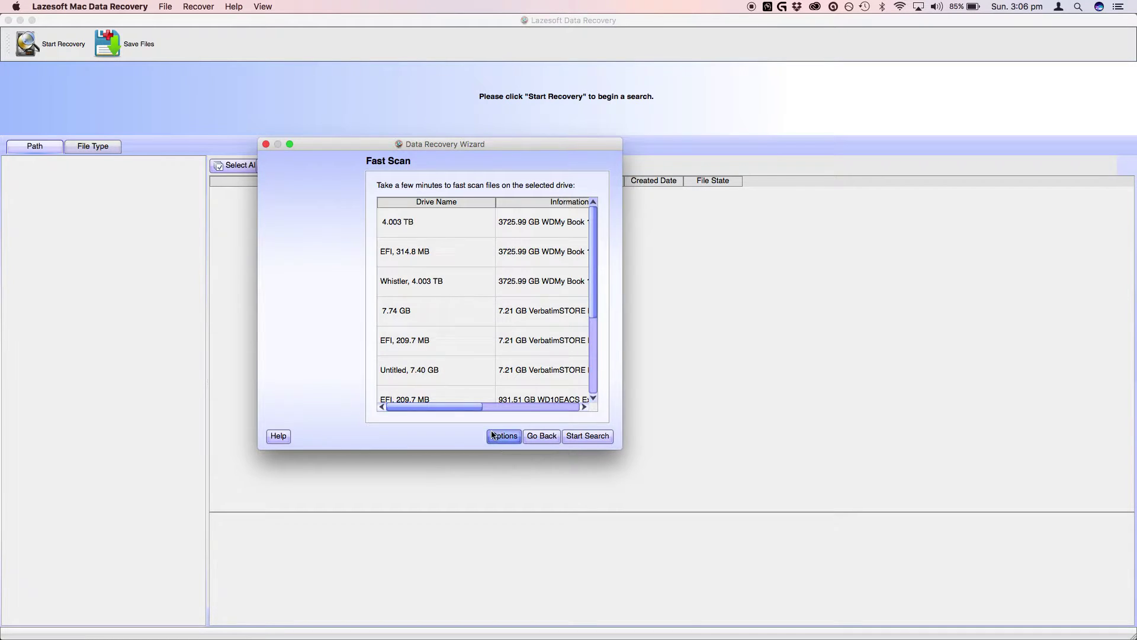
pyautogui.scroll(-1, 263, 298)
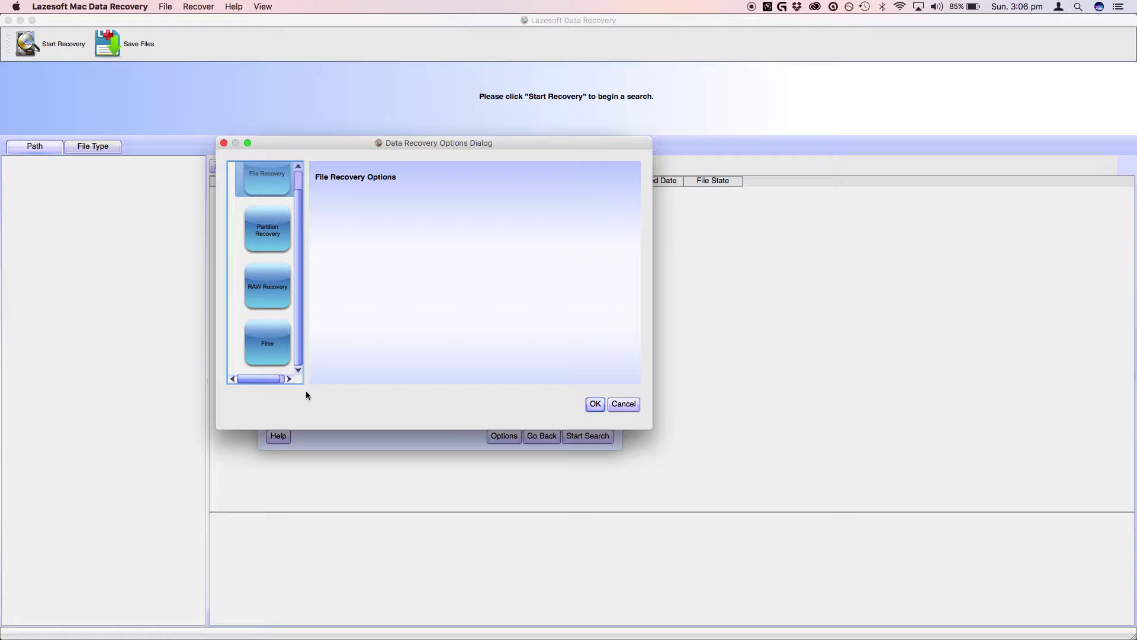
pyautogui.click(622, 404)
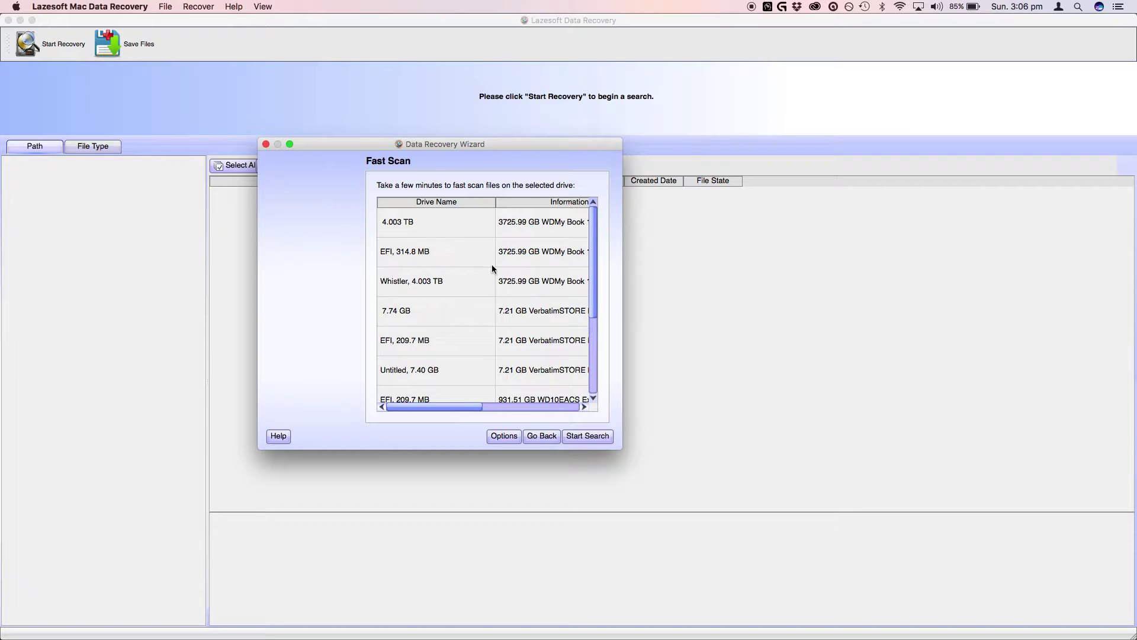
pyautogui.scroll(-3, 434, 274)
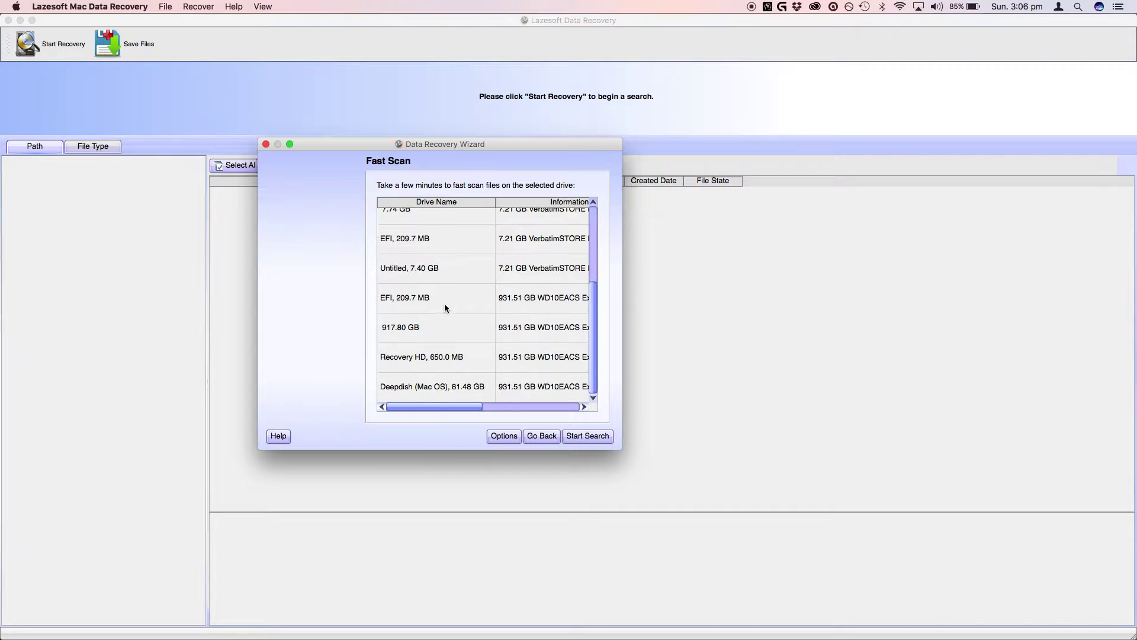
pyautogui.click(417, 386)
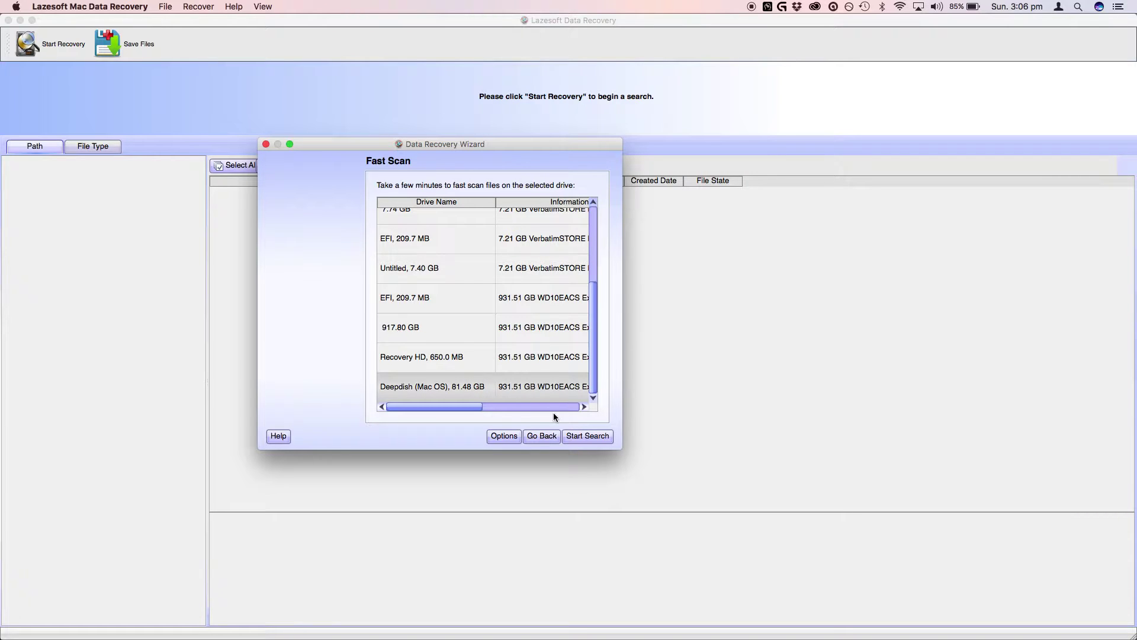
# Step: Start the search on Deepdish and dismiss the 'Searching was completed.' message
pyautogui.click(592, 436)
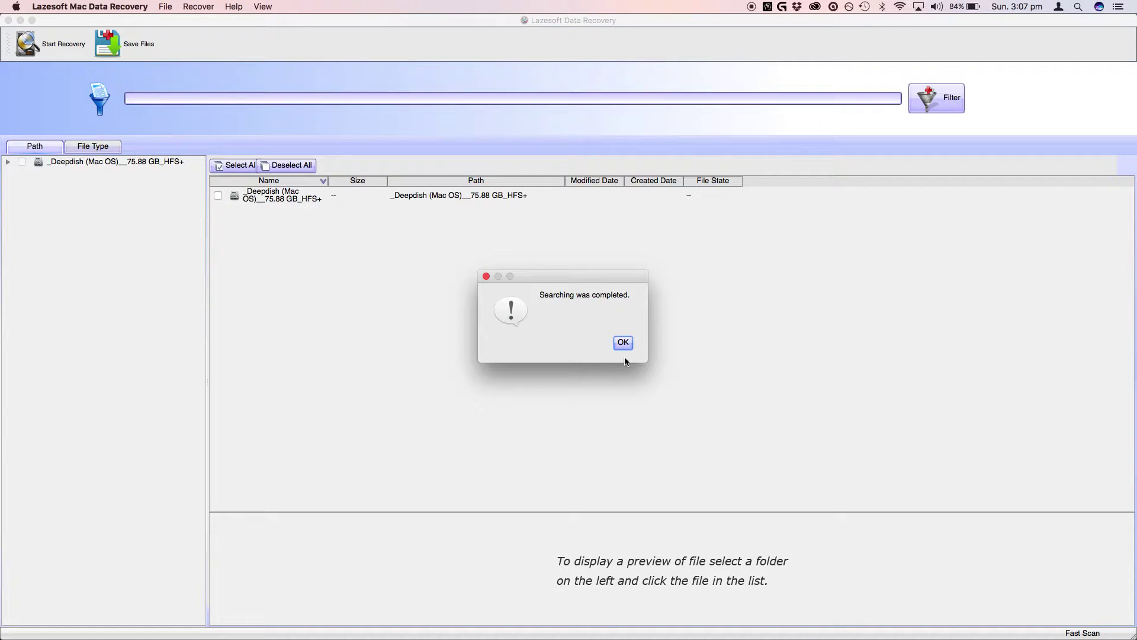
pyautogui.click(623, 342)
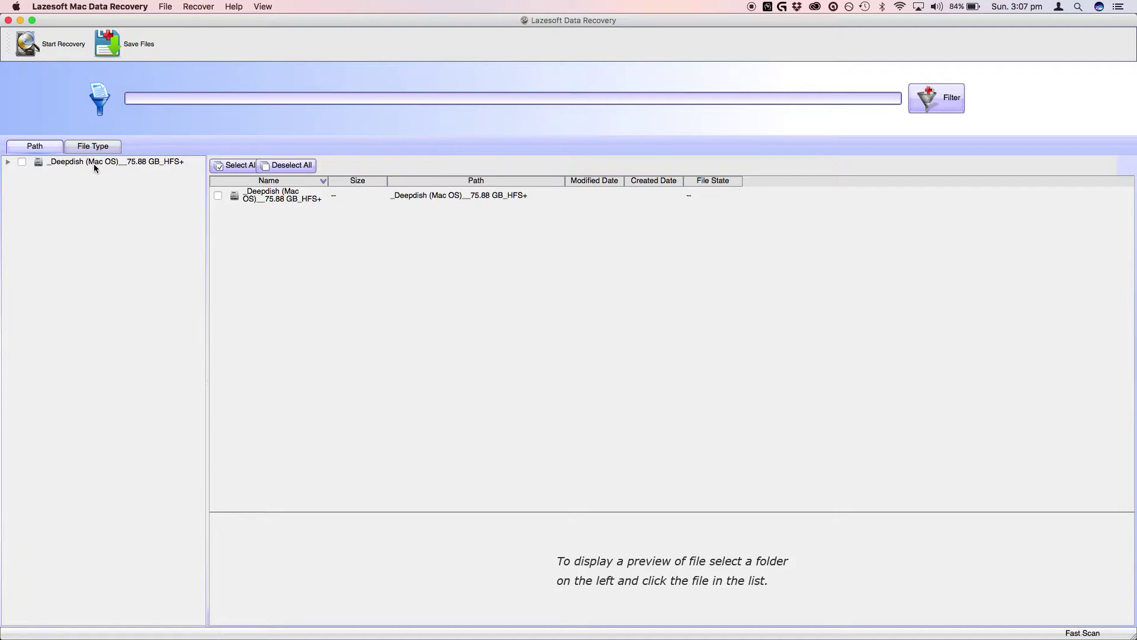
# Step: Expand the Deepdish (Mac OS) tree down to Users and the user's home folder
pyautogui.click(8, 162)
pyautogui.click(19, 173)
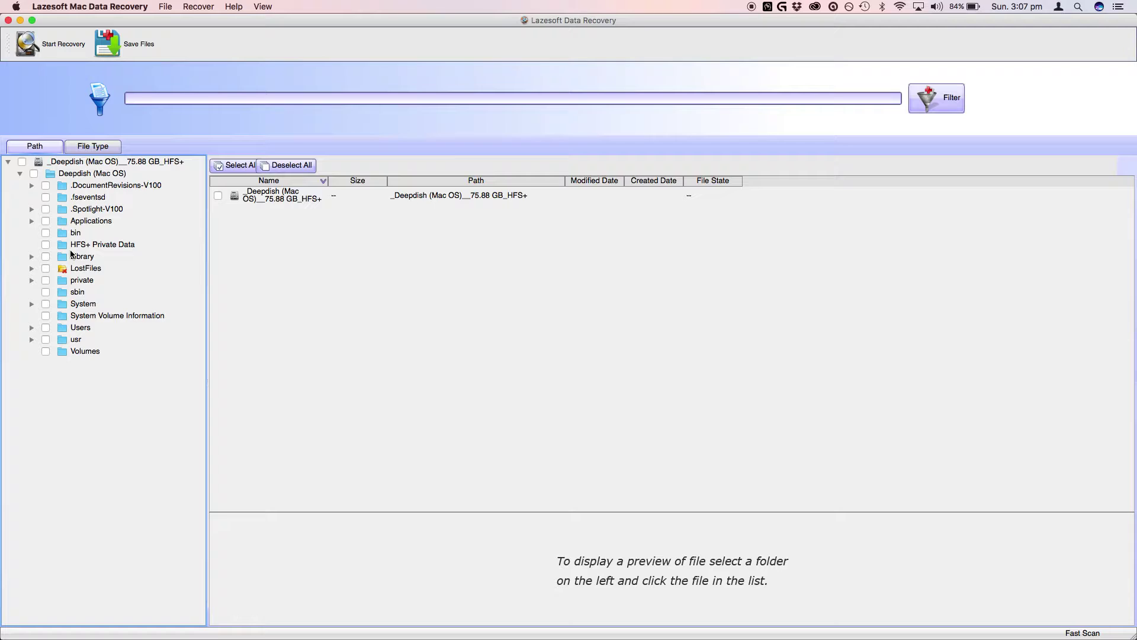
pyautogui.click(32, 327)
pyautogui.click(43, 339)
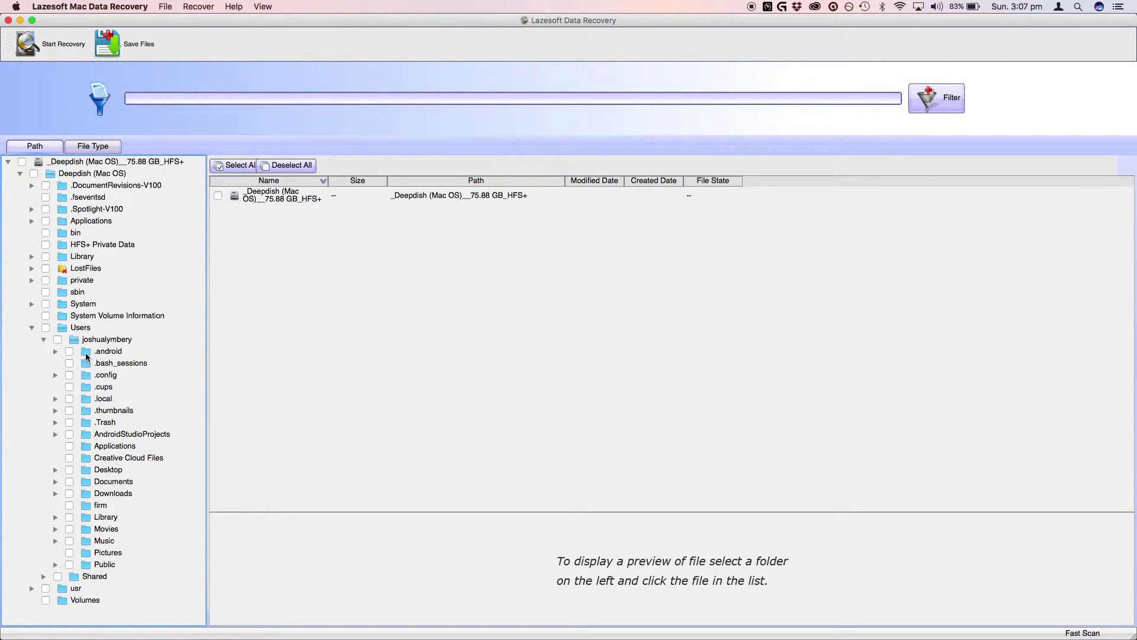
# Step: Mark all found files for recovery with Cmd+A: 559783 files, 35.03 GB
pyautogui.click(57, 340)
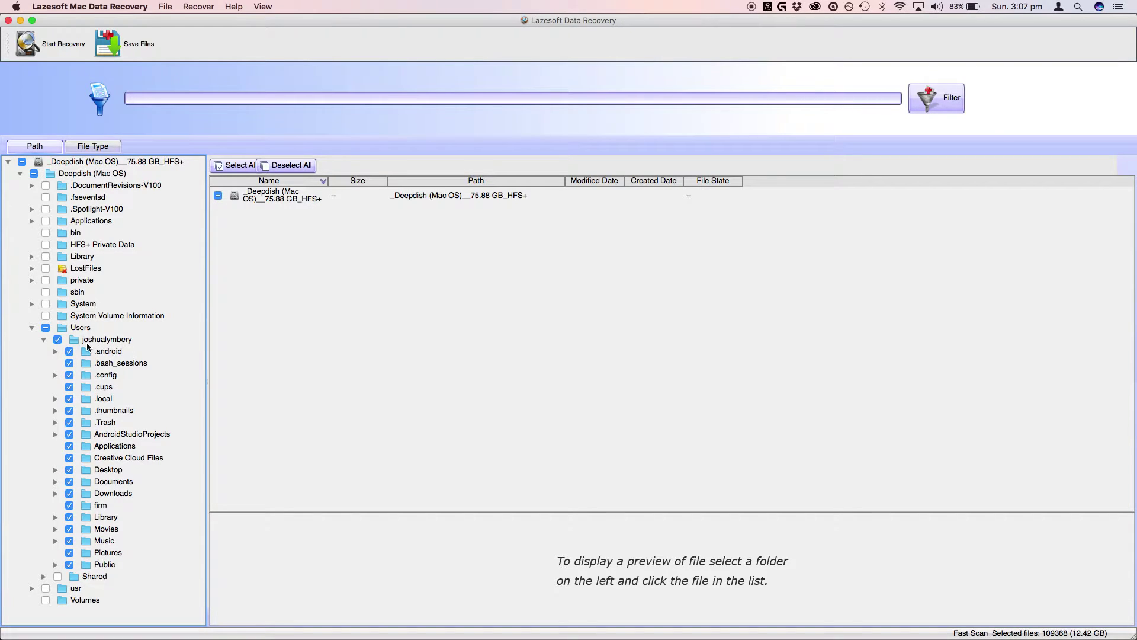
pyautogui.click(45, 328)
pyautogui.click(23, 162)
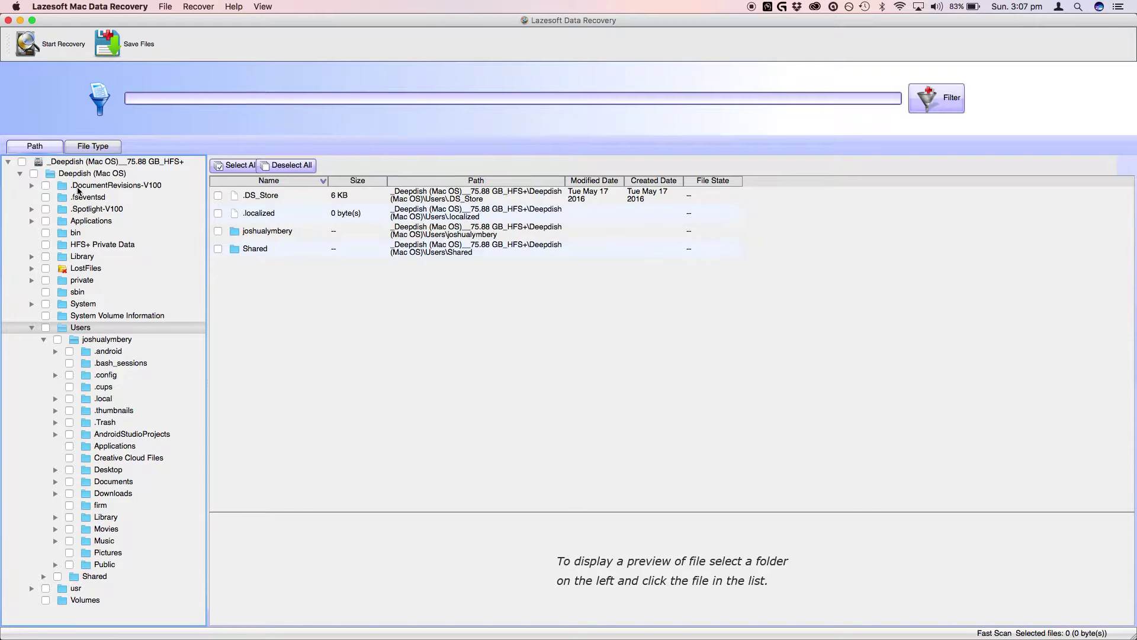
pyautogui.press('super+a')
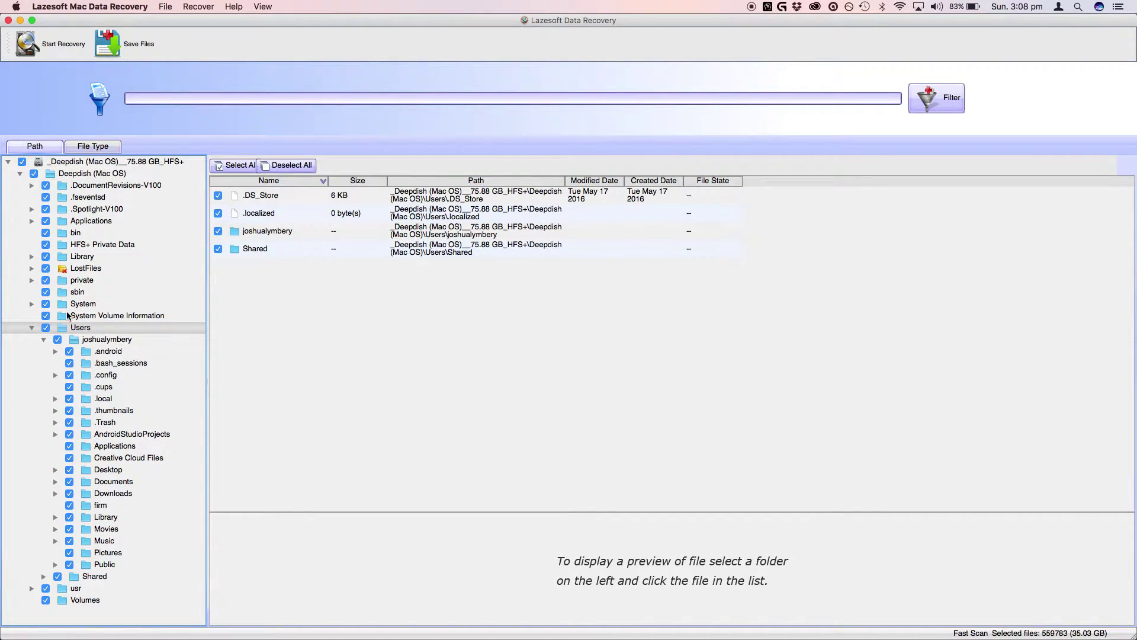
# Step: Recover the marked files into a new MacOS folder on Deepdisk Data Rec
pyautogui.click(115, 48)
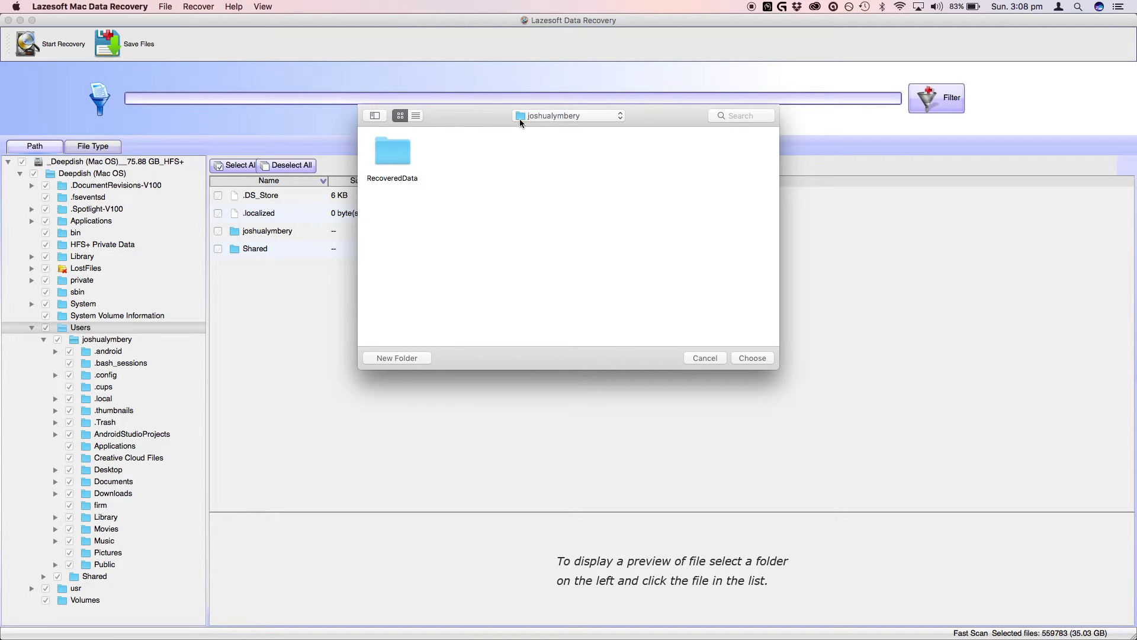
pyautogui.click(574, 117)
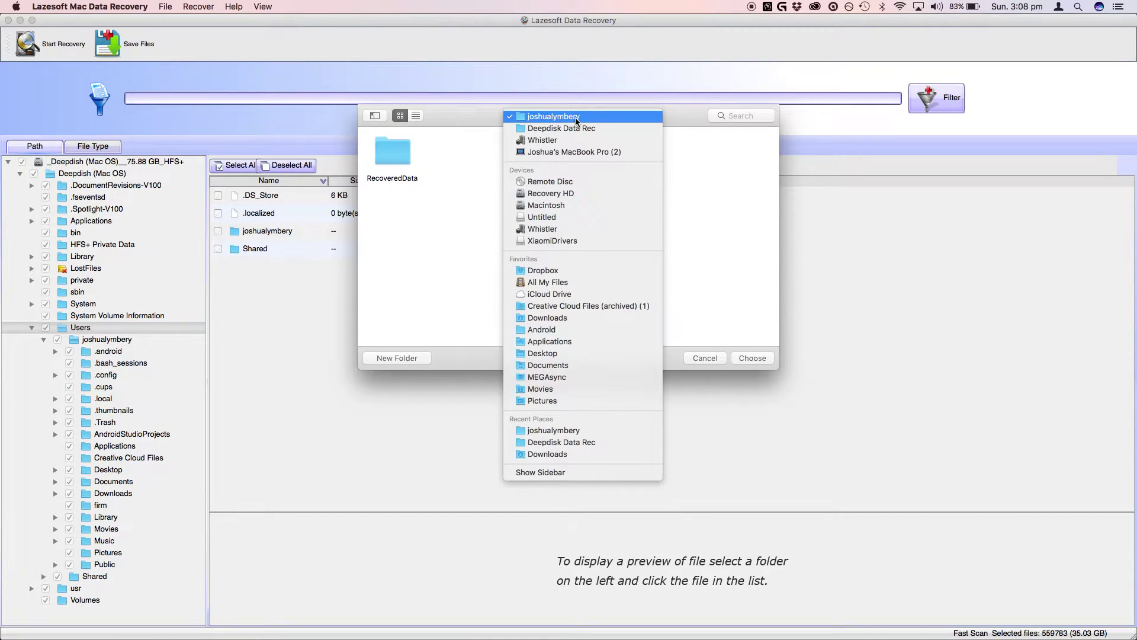
pyautogui.click(569, 126)
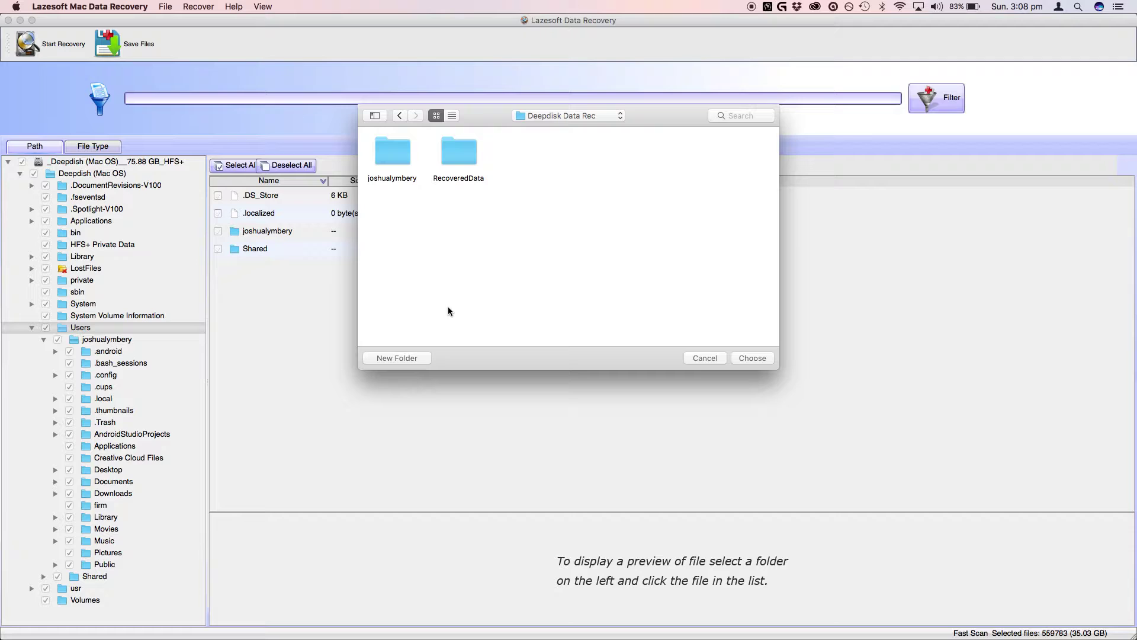
pyautogui.click(397, 356)
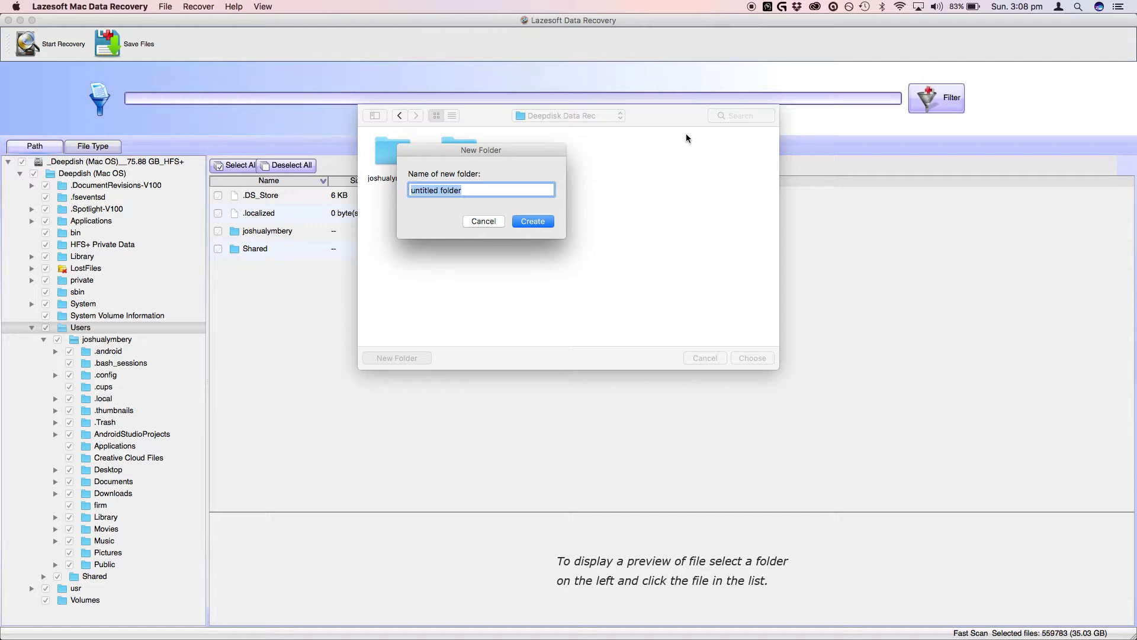
pyautogui.write('MacOS')
pyautogui.press('Return')
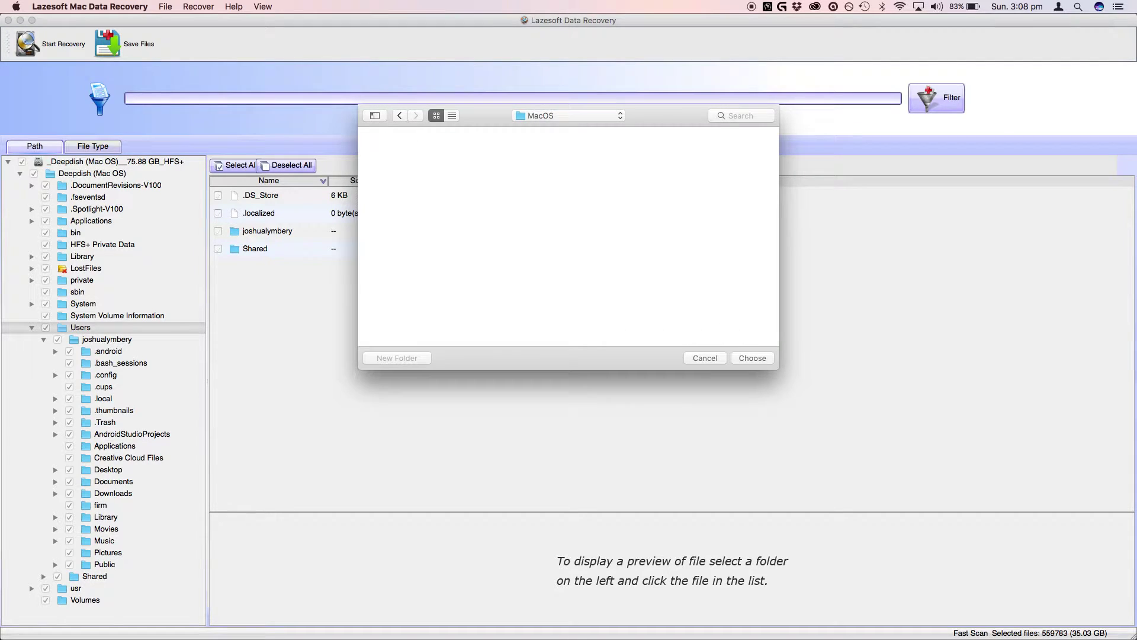
pyautogui.click(751, 357)
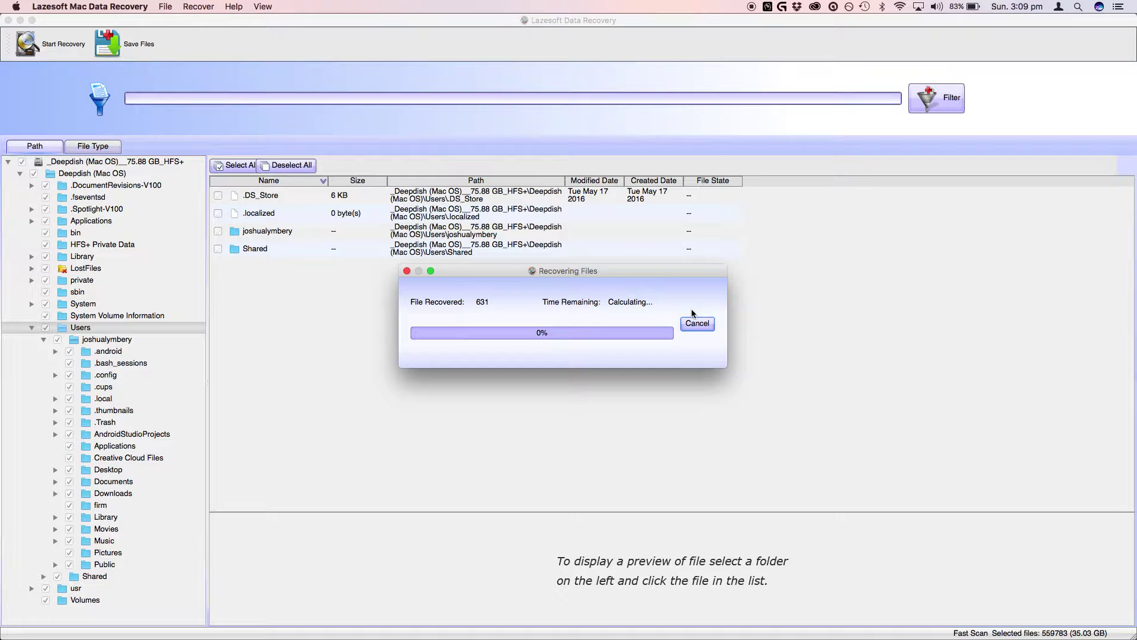
# Step: Stop the recovery after 632 files and close the results
pyautogui.click(698, 324)
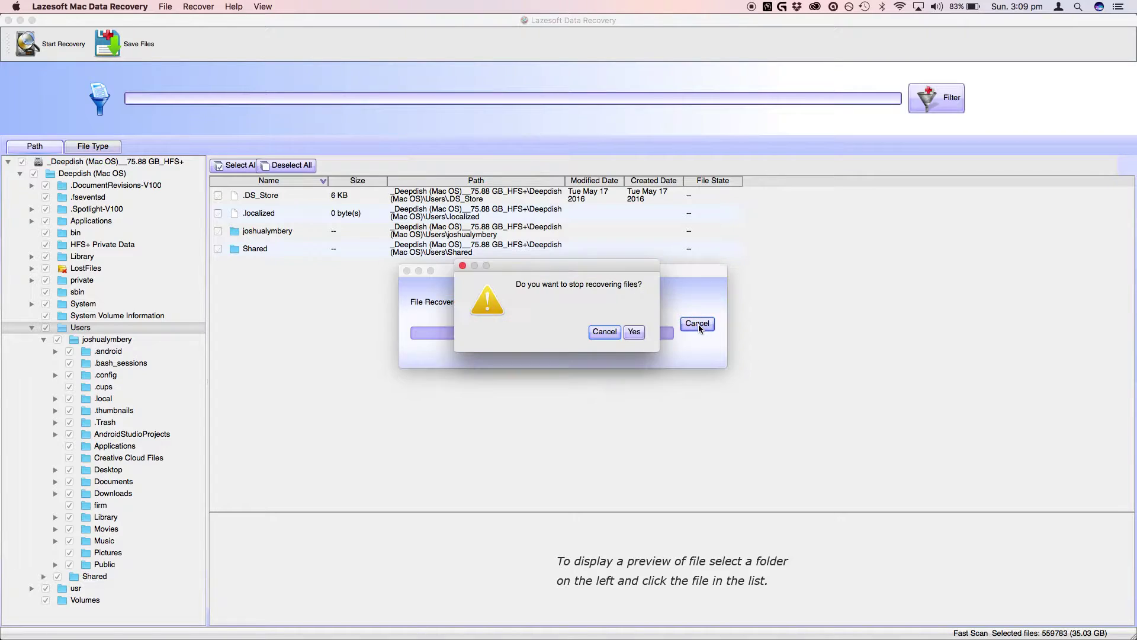
pyautogui.click(635, 332)
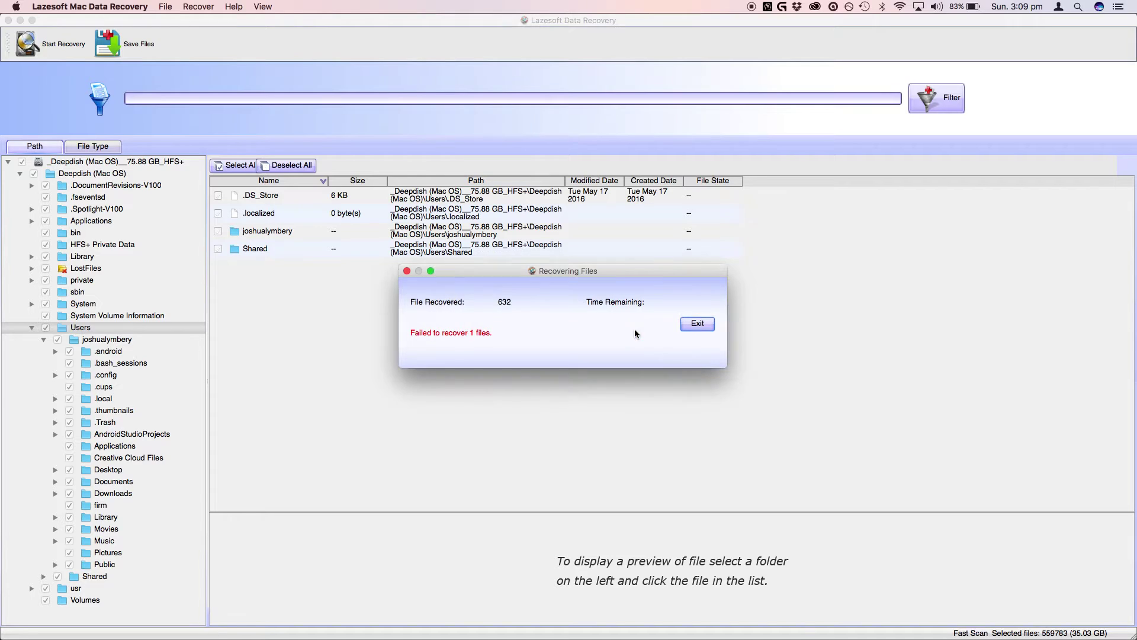
pyautogui.click(699, 323)
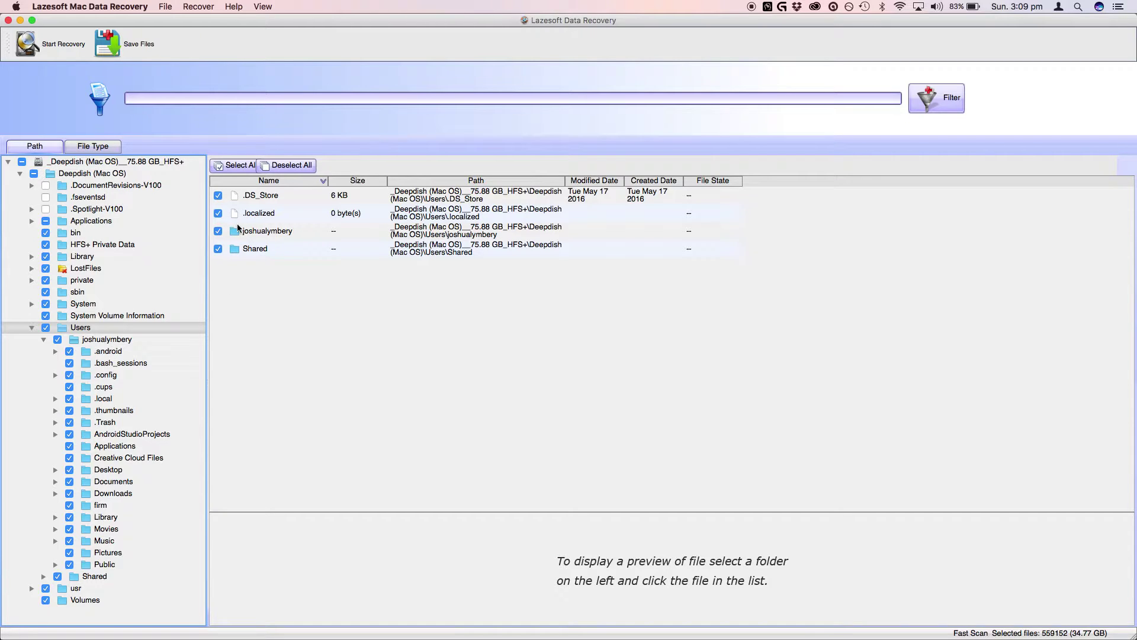
# Step: Open Finder and browse MacOS > RecoveredData > Deepdish (Mac OS) > Applications > Adobe
pyautogui.press('super+space')
pyautogui.write('finder')
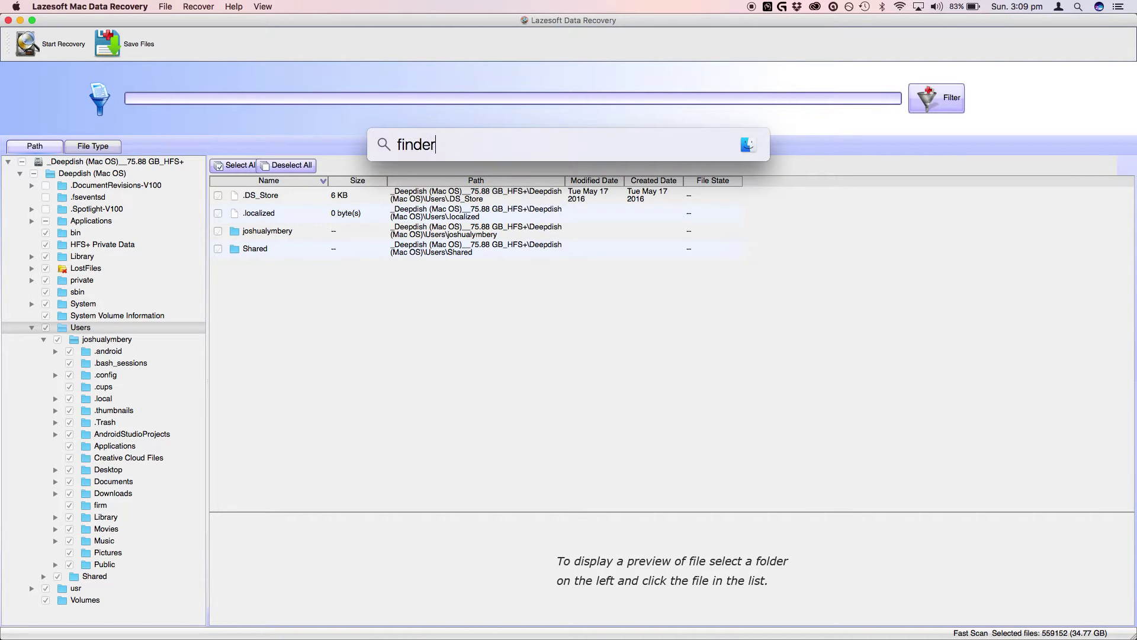
pyautogui.press('Return')
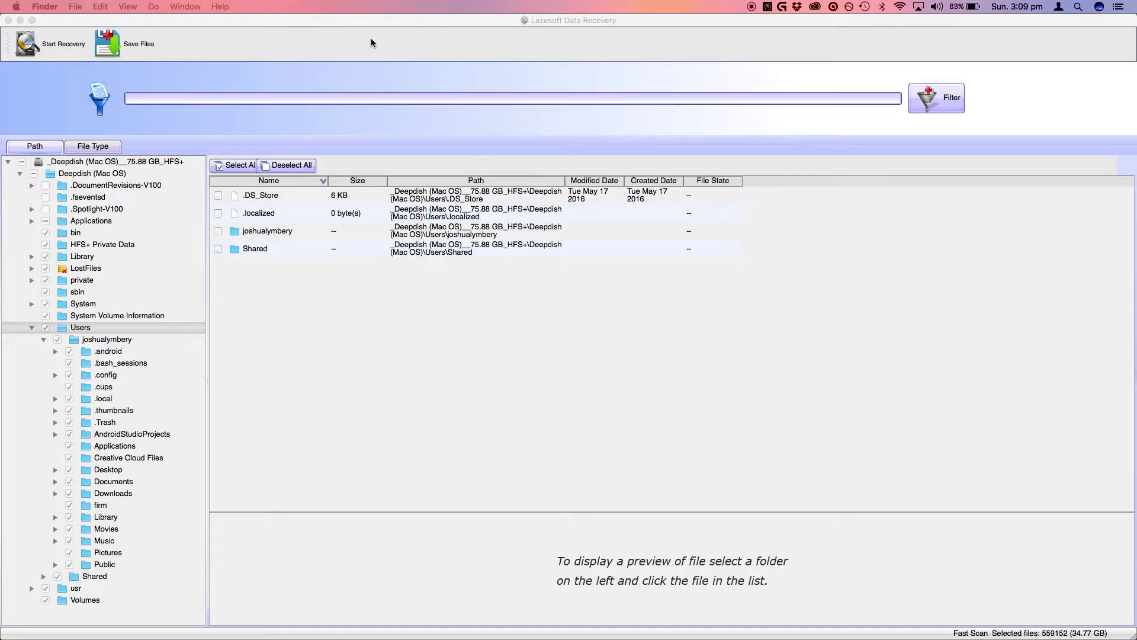
pyautogui.doubleClick(720, 244)
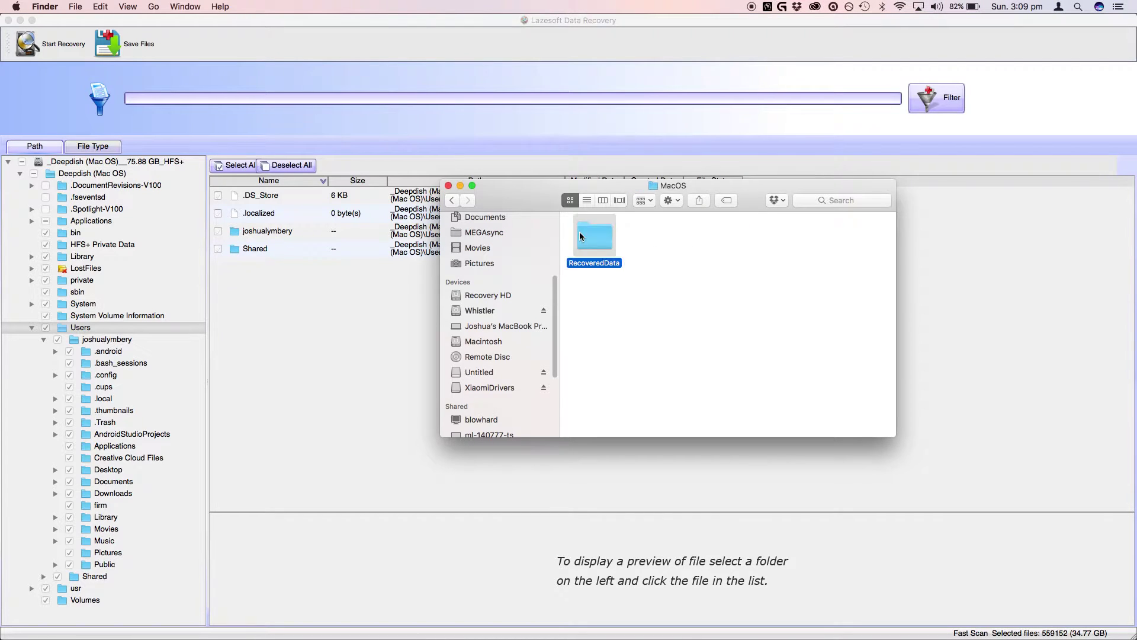
pyautogui.doubleClick(595, 237)
pyautogui.doubleClick(608, 253)
pyautogui.click(598, 242)
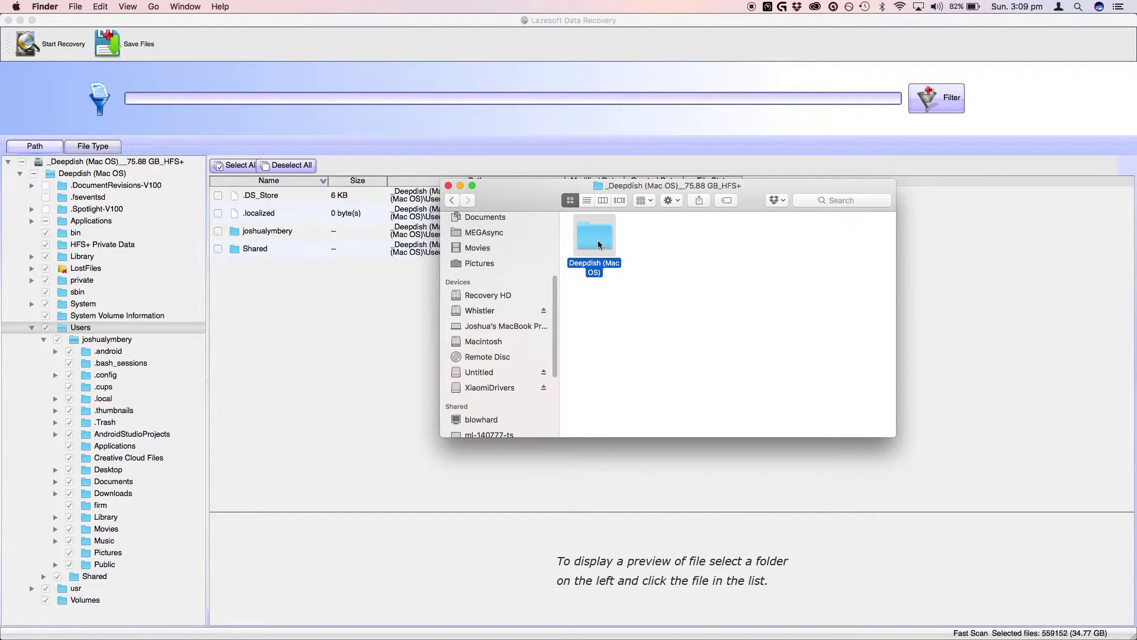
pyautogui.doubleClick(597, 243)
pyautogui.doubleClick(597, 236)
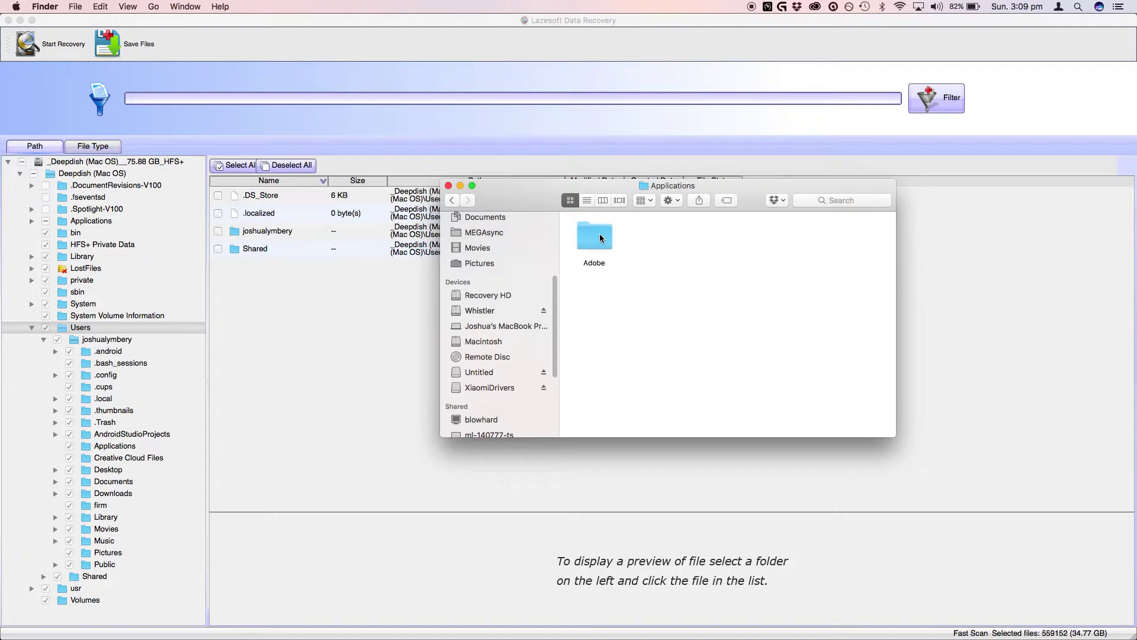
pyautogui.doubleClick(599, 233)
# Step: Go back and navigate to Deepdish (Mac OS) > Users > home folder > Applications, which is empty
pyautogui.click(453, 200)
pyautogui.click(452, 200)
pyautogui.click(453, 201)
pyautogui.click(453, 202)
pyautogui.click(452, 201)
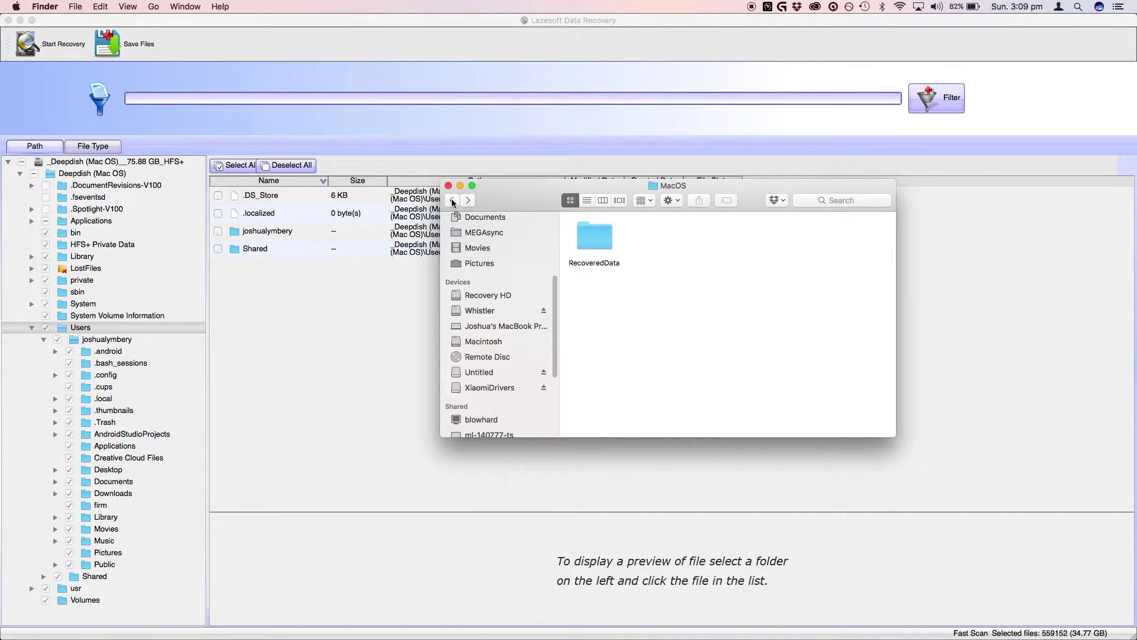
pyautogui.doubleClick(599, 238)
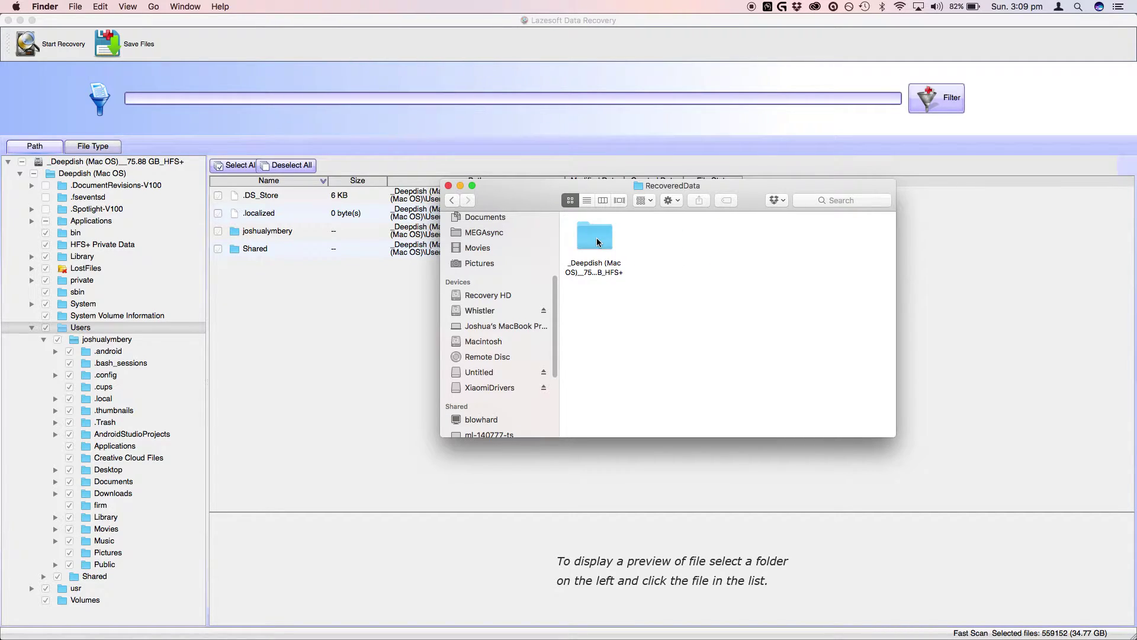
pyautogui.doubleClick(597, 236)
pyautogui.click(599, 237)
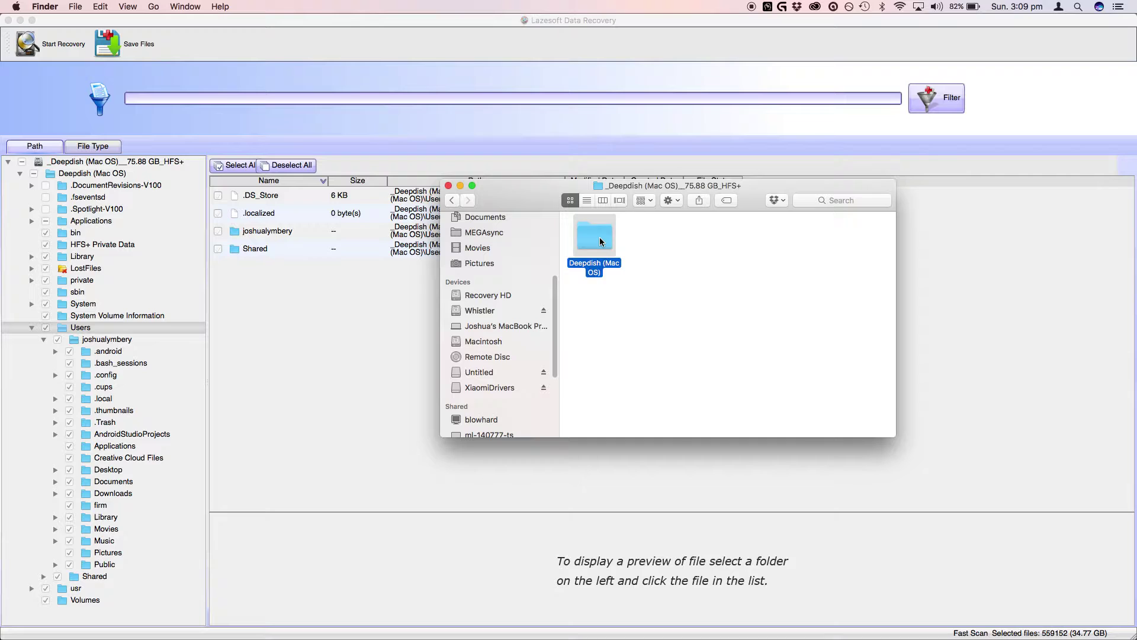
pyautogui.doubleClick(599, 237)
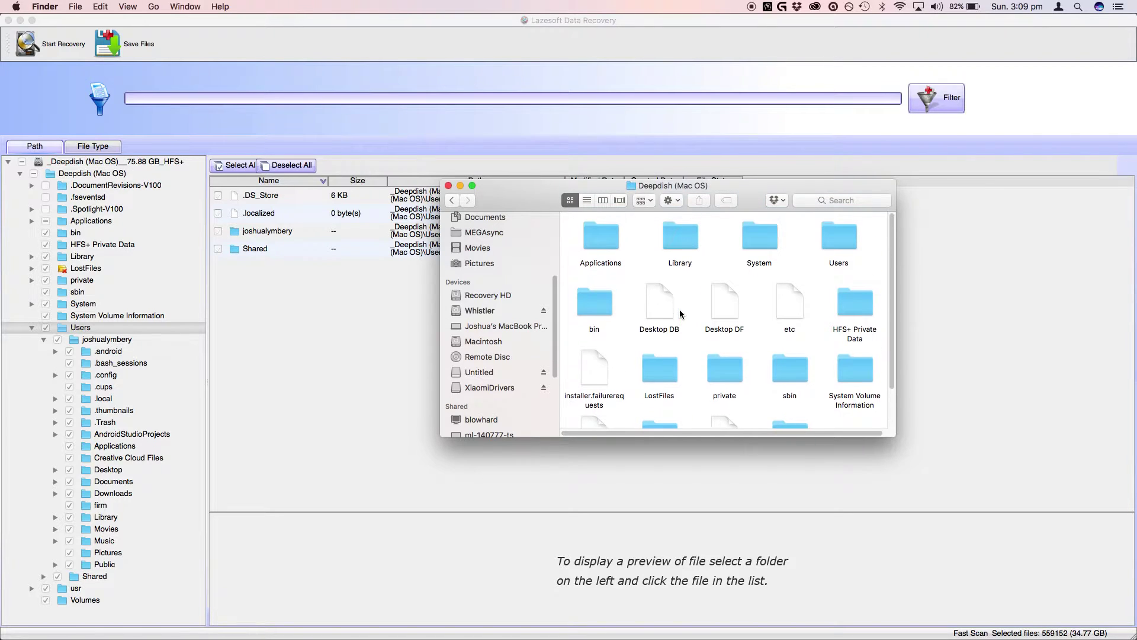
pyautogui.doubleClick(834, 233)
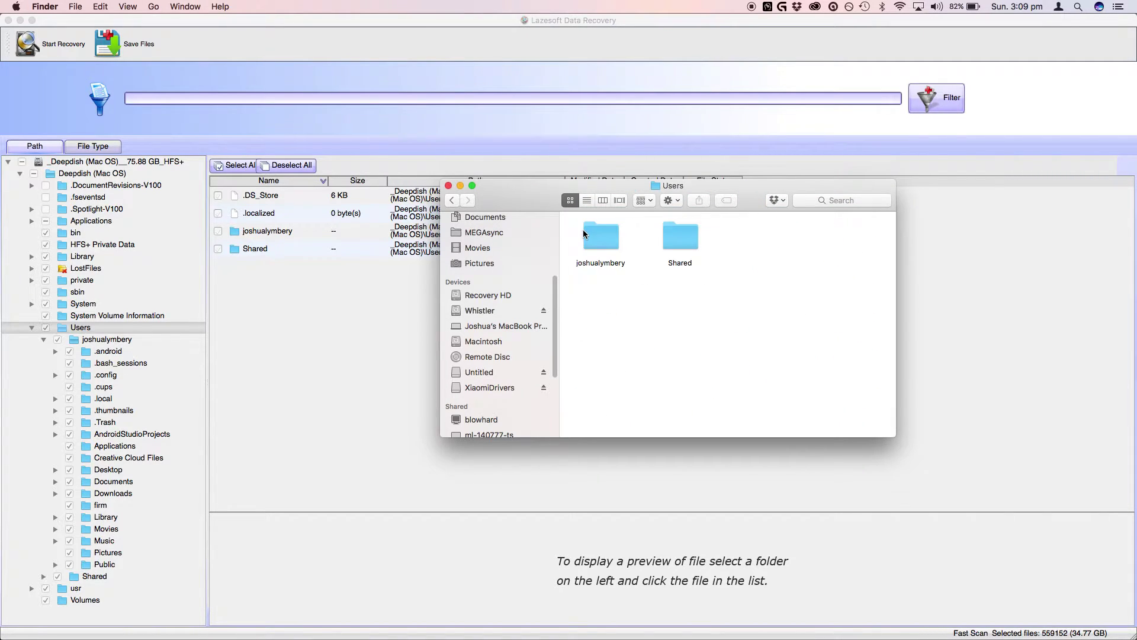
pyautogui.doubleClick(584, 233)
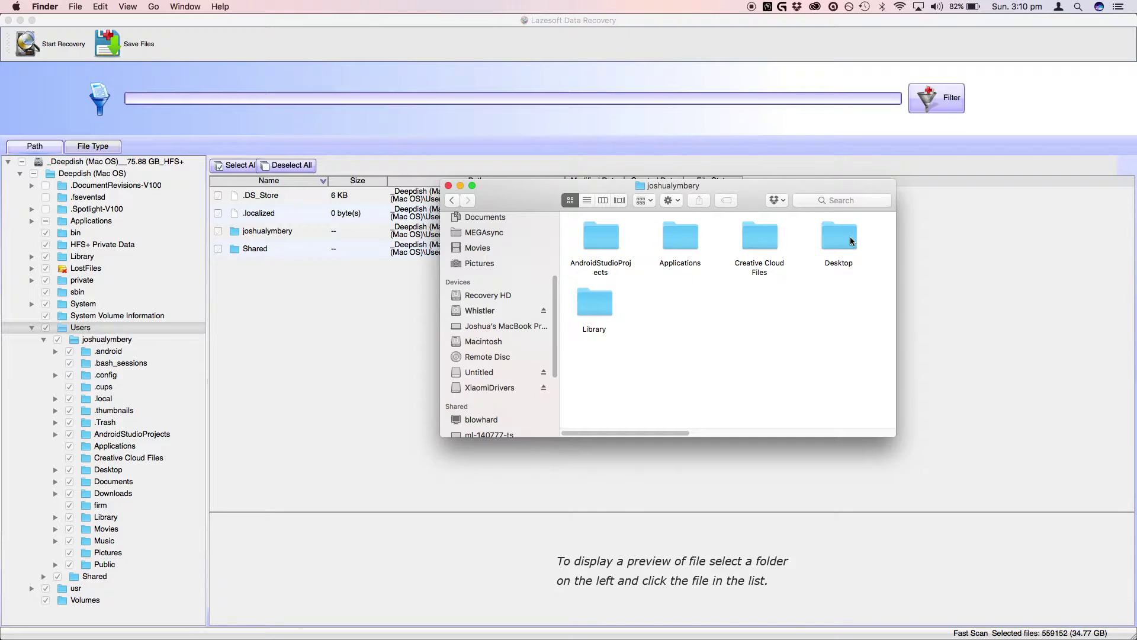
pyautogui.doubleClick(666, 250)
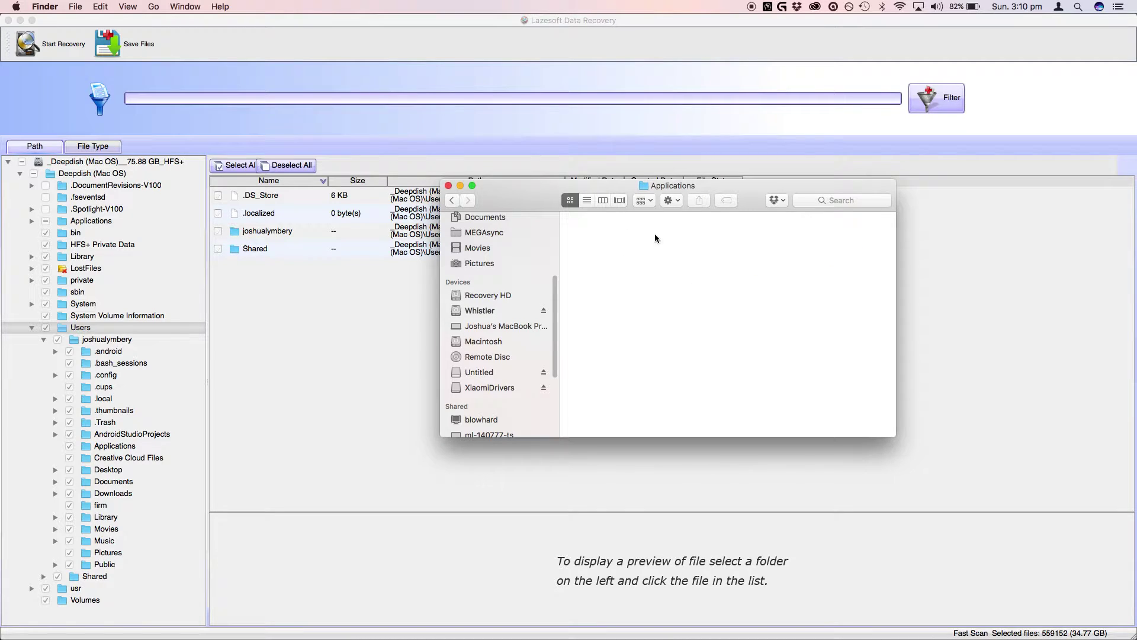
# Step: Return to Deepdish (Mac OS) and browse its main Applications folder of recovered apps
pyautogui.moveTo(757, 194); pyautogui.dragTo(476, 123)
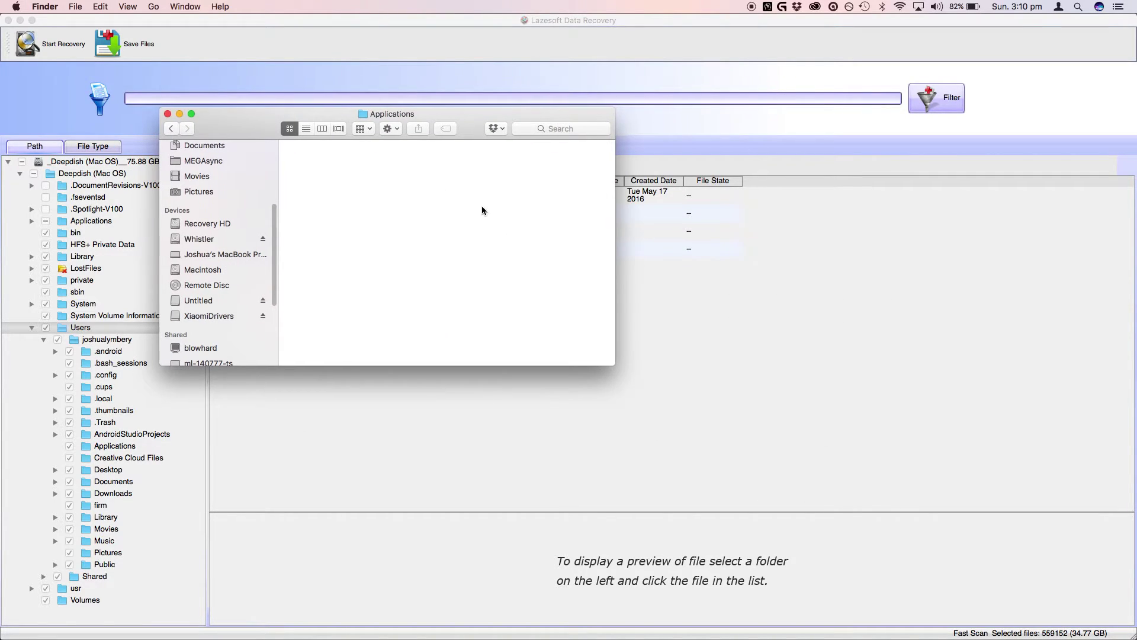
pyautogui.doubleClick(501, 121)
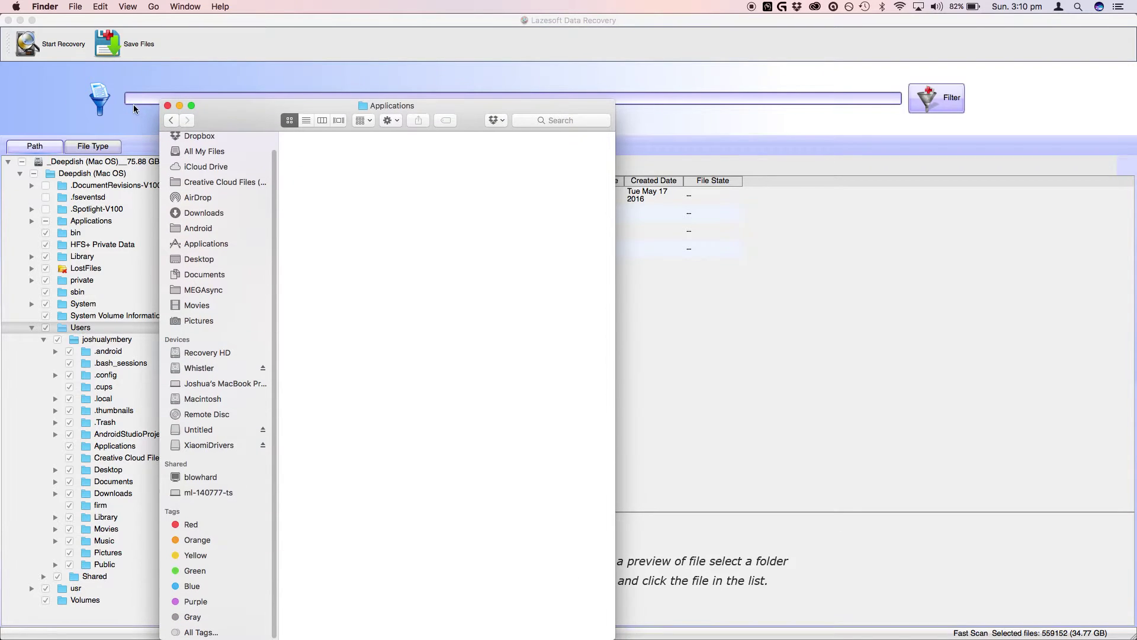
pyautogui.click(171, 119)
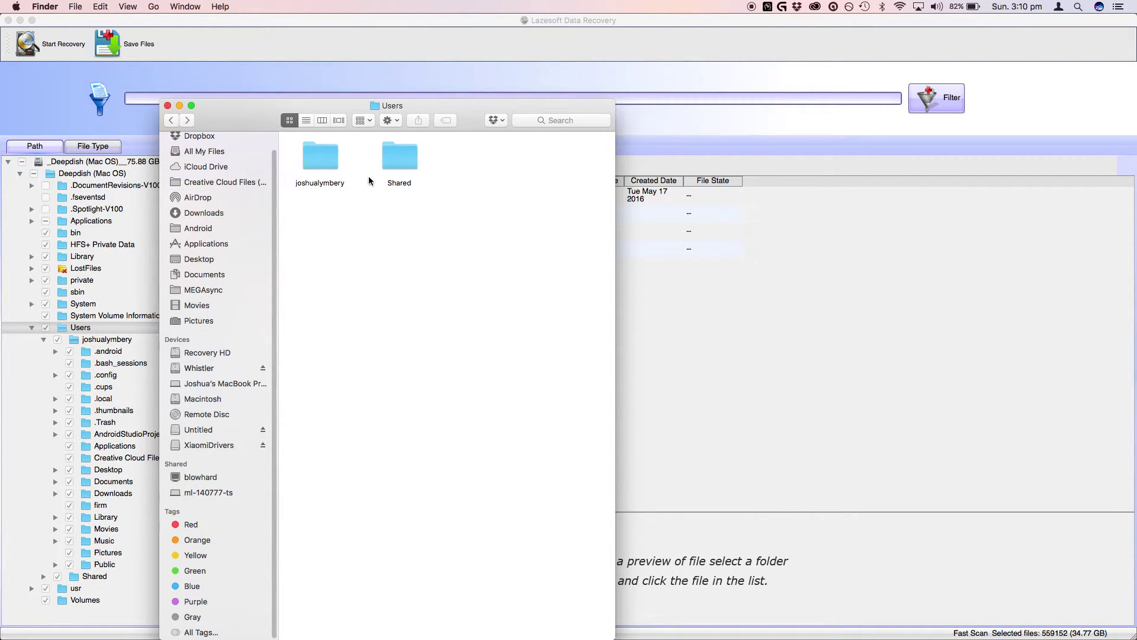
pyautogui.click(169, 120)
pyautogui.doubleClick(321, 155)
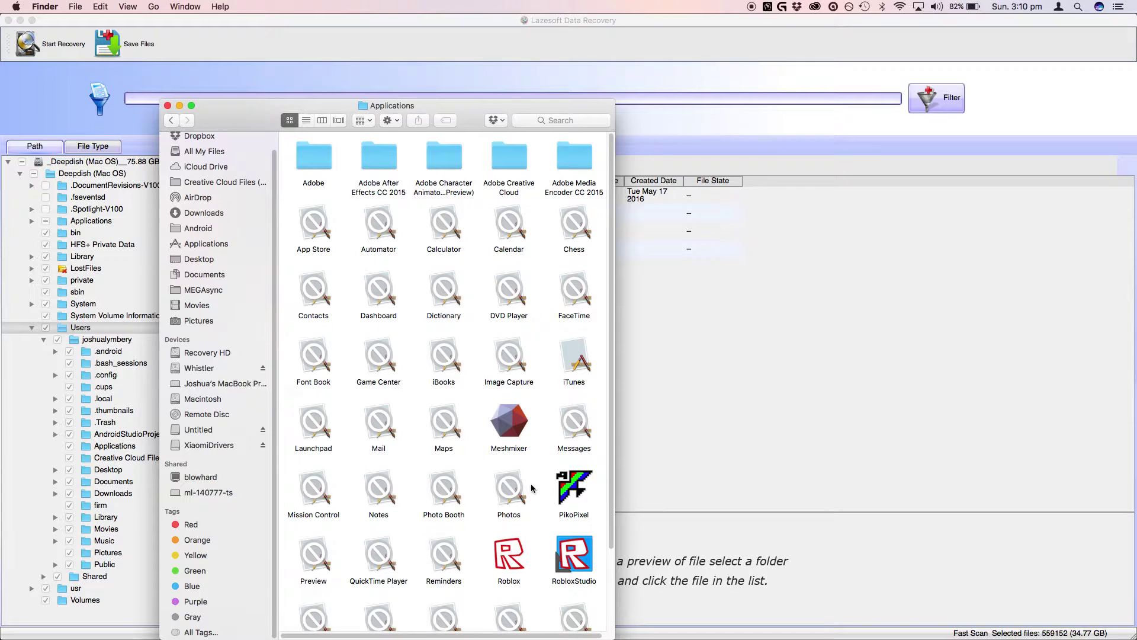
pyautogui.scroll(-5, 533, 486)
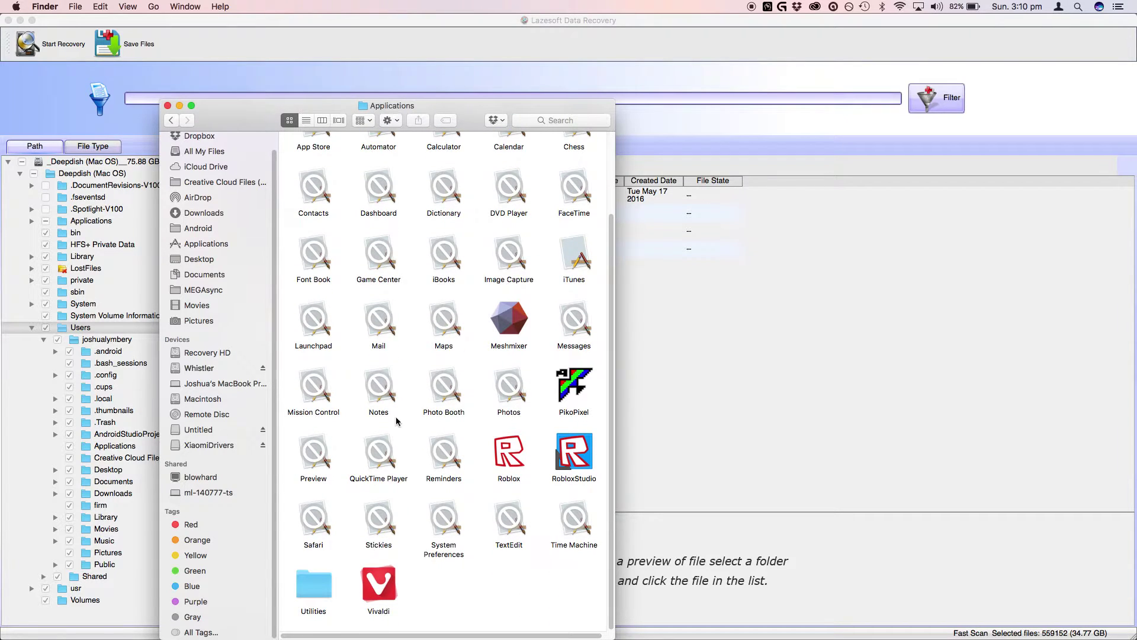
pyautogui.moveTo(570, 558); pyautogui.dragTo(480, 575)
pyautogui.scroll(3, 529, 319)
pyautogui.scroll(-3, 528, 320)
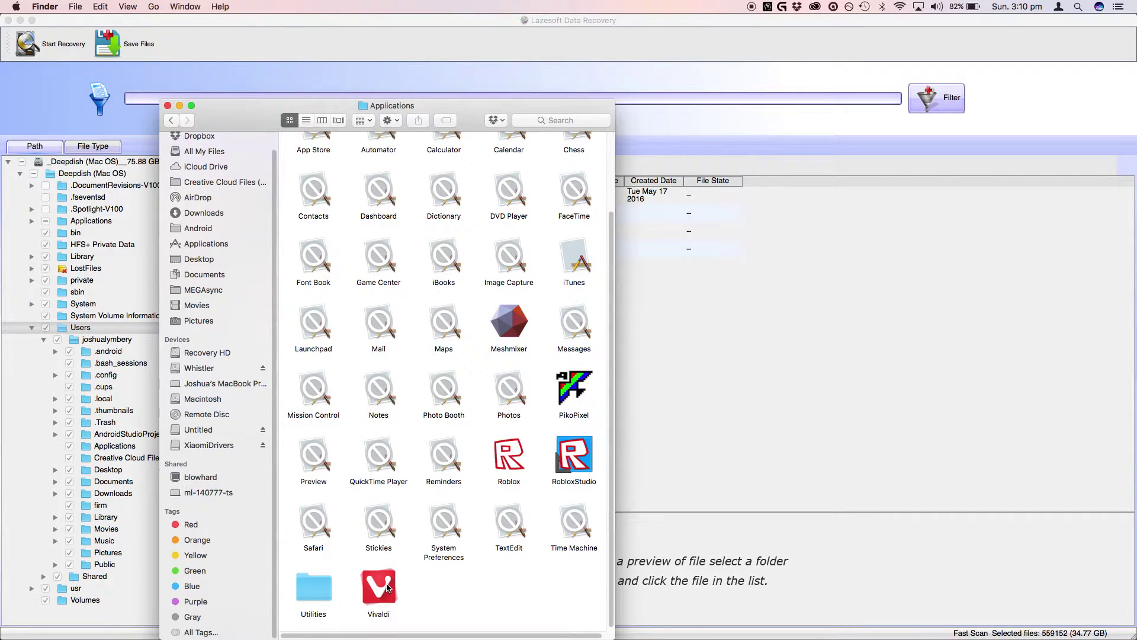
# Step: Try launching recovered PikoPixel, Meshmixer and Vivaldi, dismissing each can't-be-opened alert
pyautogui.doubleClick(566, 391)
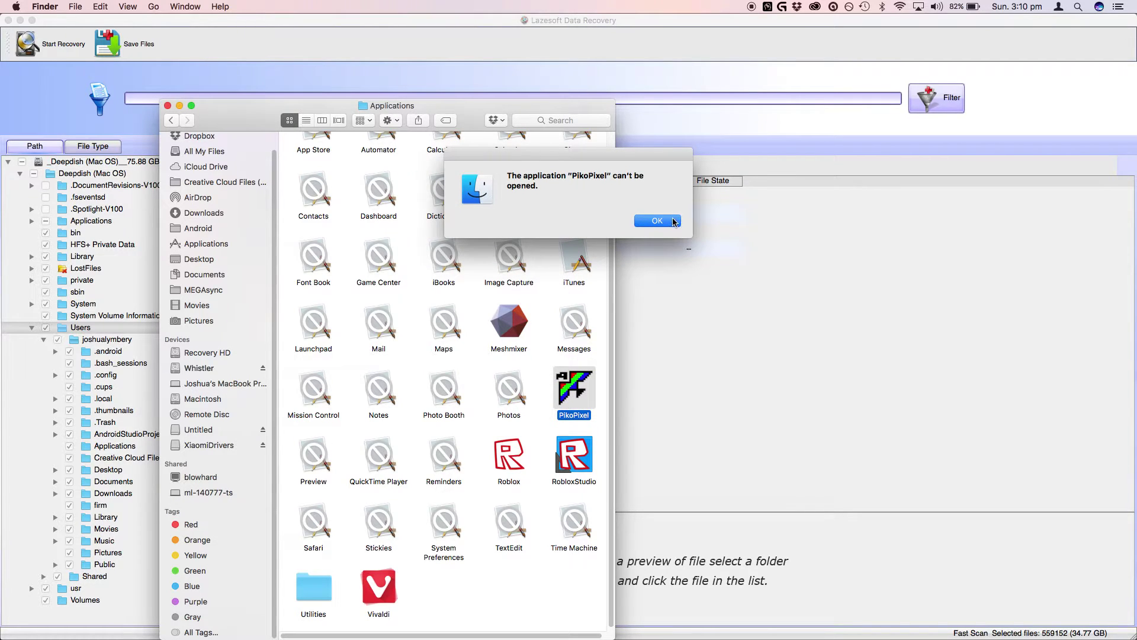
pyautogui.click(673, 222)
pyautogui.click(503, 318)
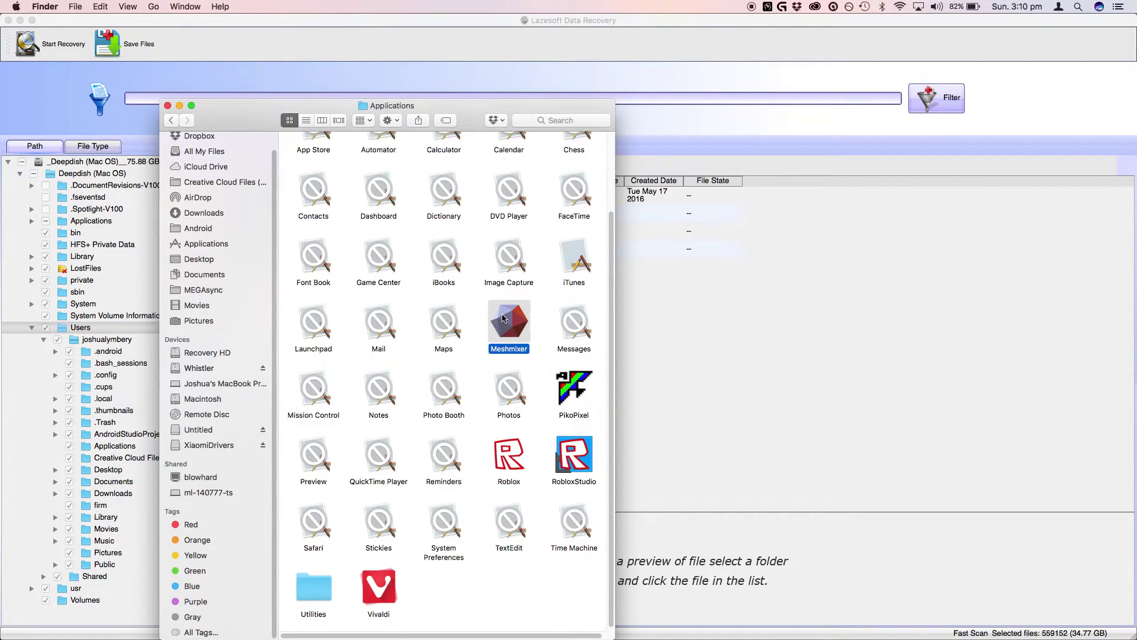
pyautogui.click(573, 388)
pyautogui.rightClick(570, 375)
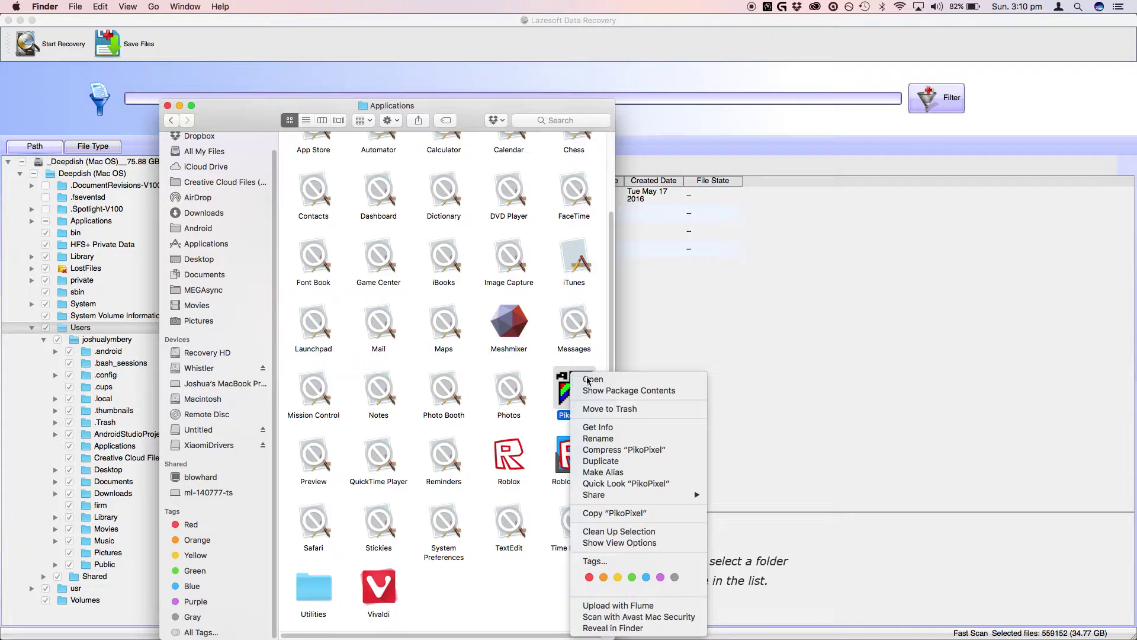
pyautogui.click(594, 428)
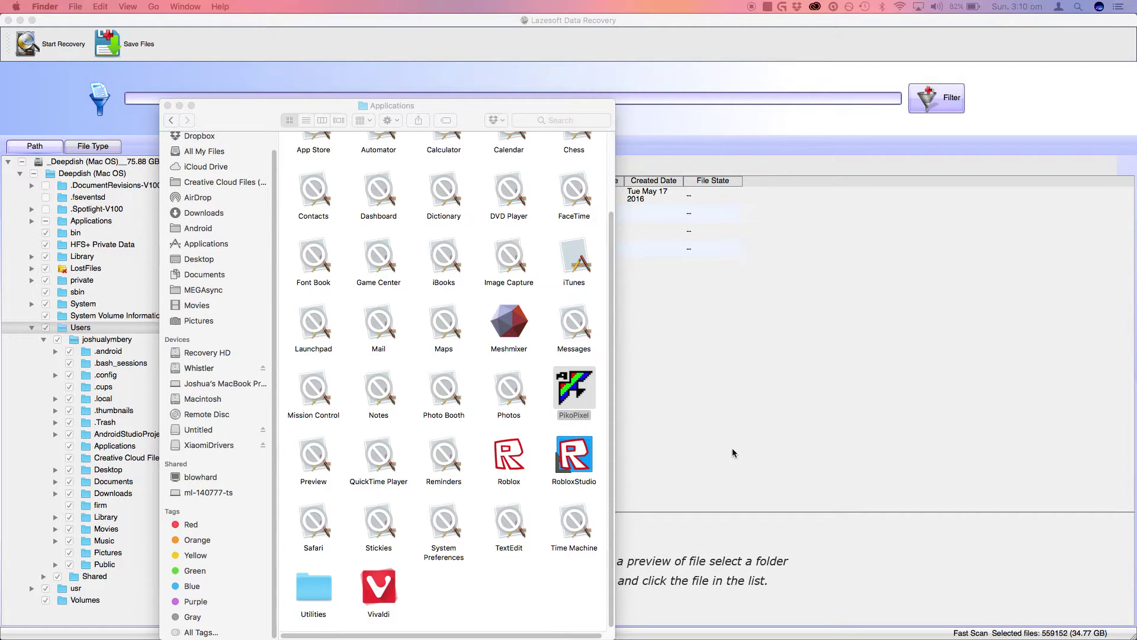
pyautogui.doubleClick(510, 331)
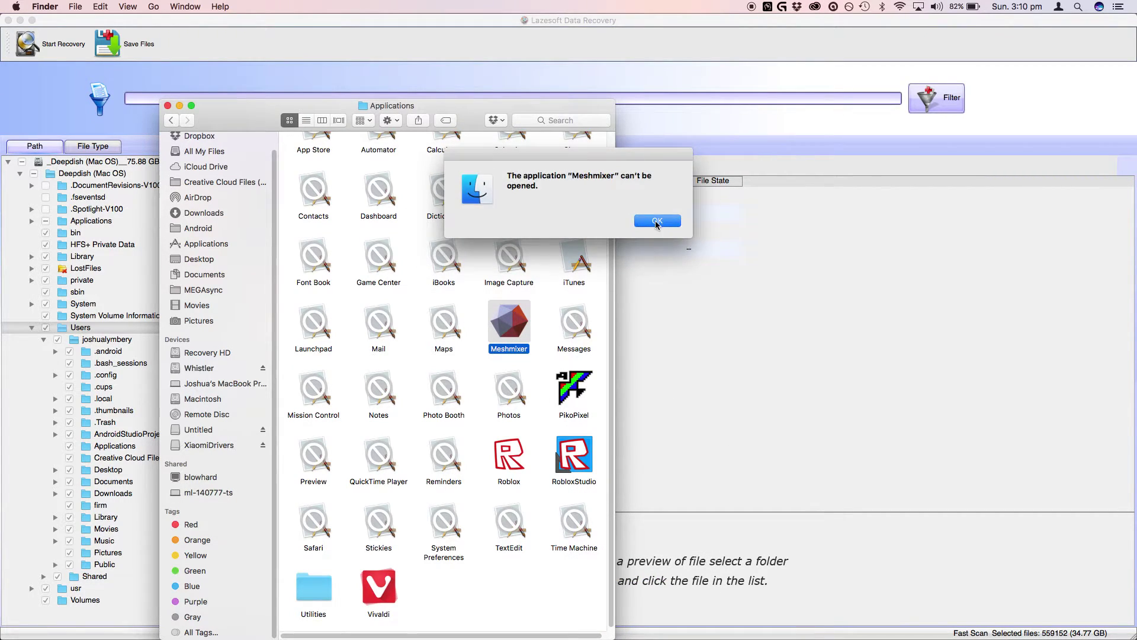
pyautogui.click(656, 223)
pyautogui.doubleClick(387, 587)
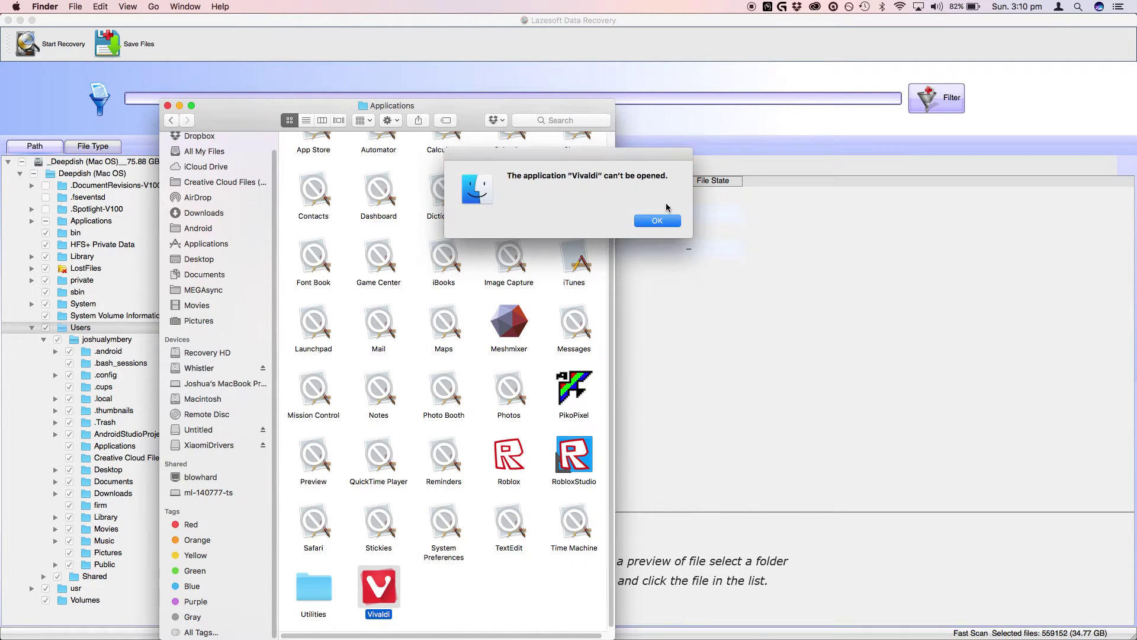
pyautogui.click(658, 220)
# Step: Browse the Adobe, AdobePatchFiles and Adobe Creative Cloud folders
pyautogui.scroll(5, 314, 411)
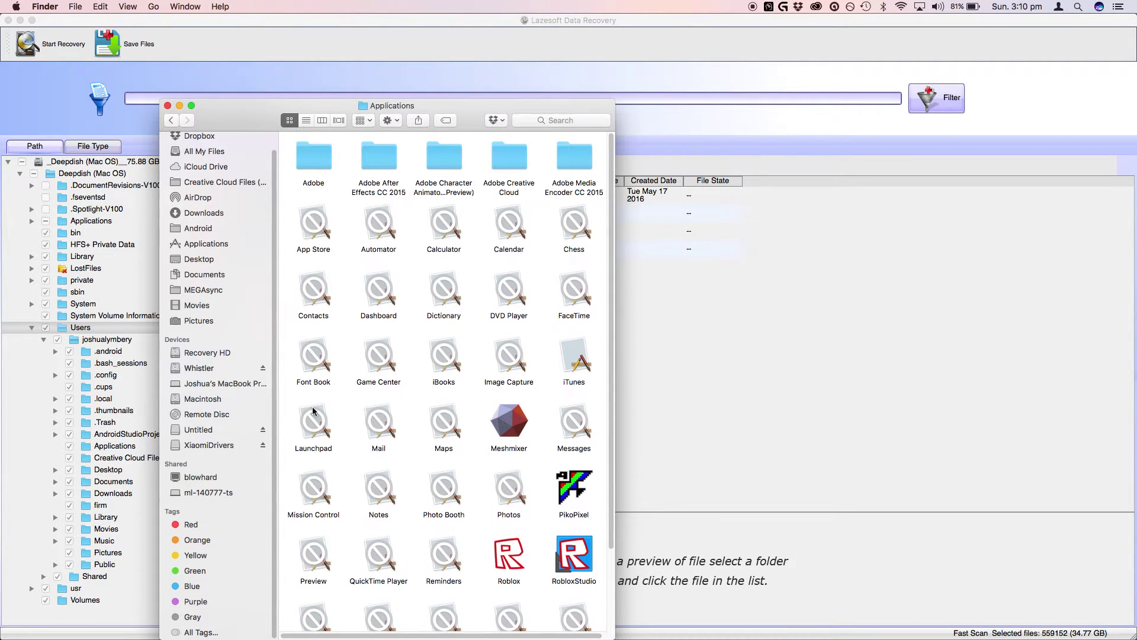
pyautogui.doubleClick(312, 153)
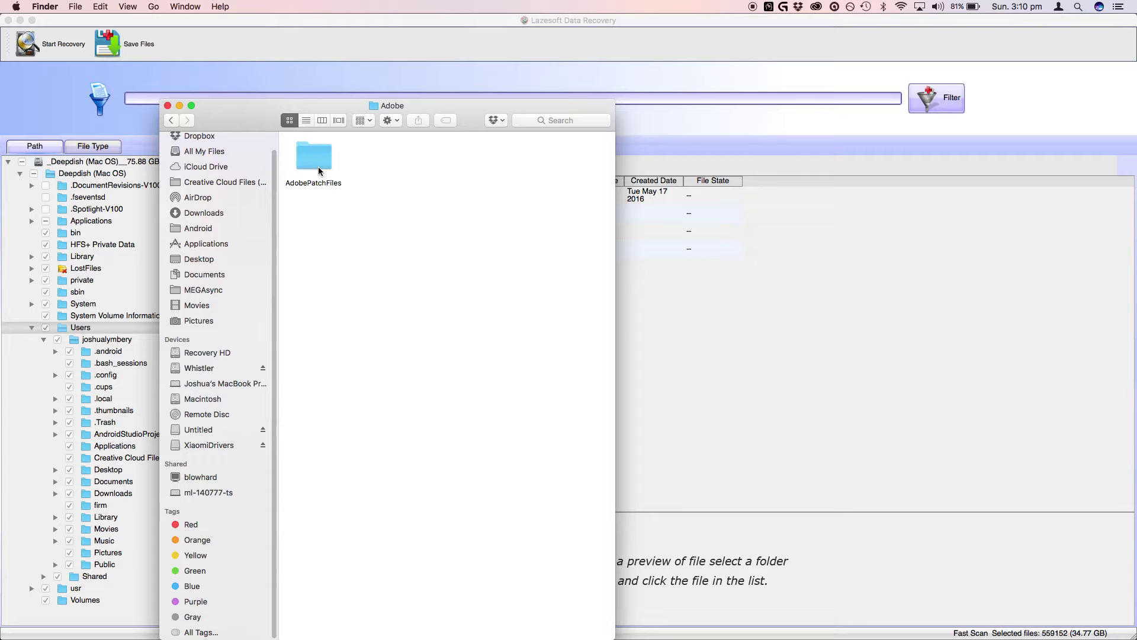
pyautogui.doubleClick(318, 170)
pyautogui.click(168, 119)
pyautogui.click(168, 120)
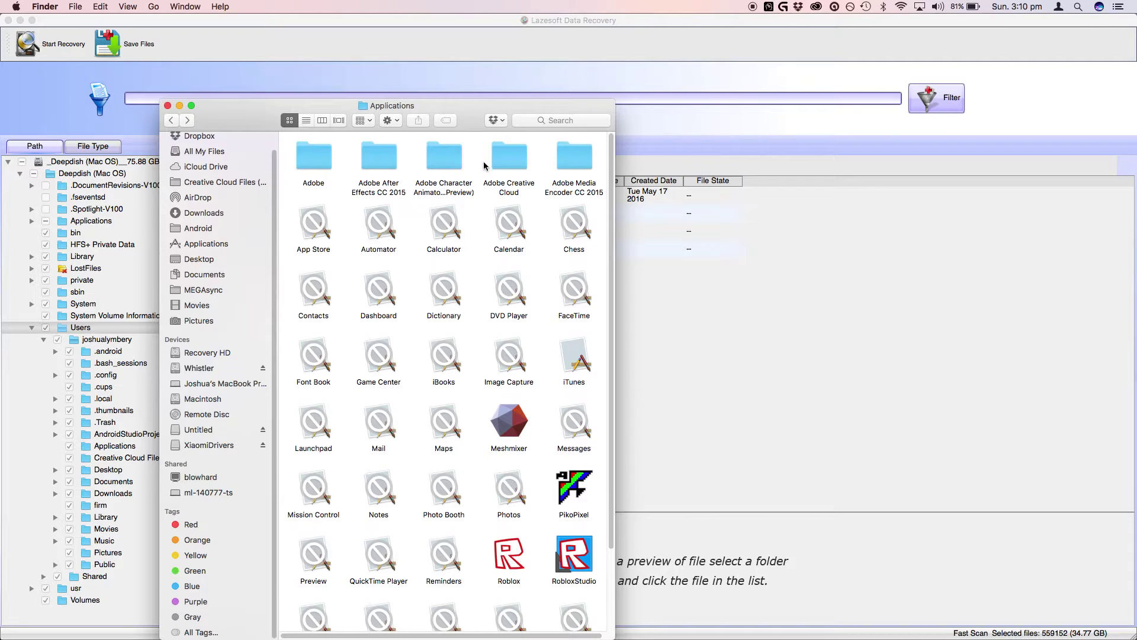
pyautogui.click(559, 162)
pyautogui.click(514, 172)
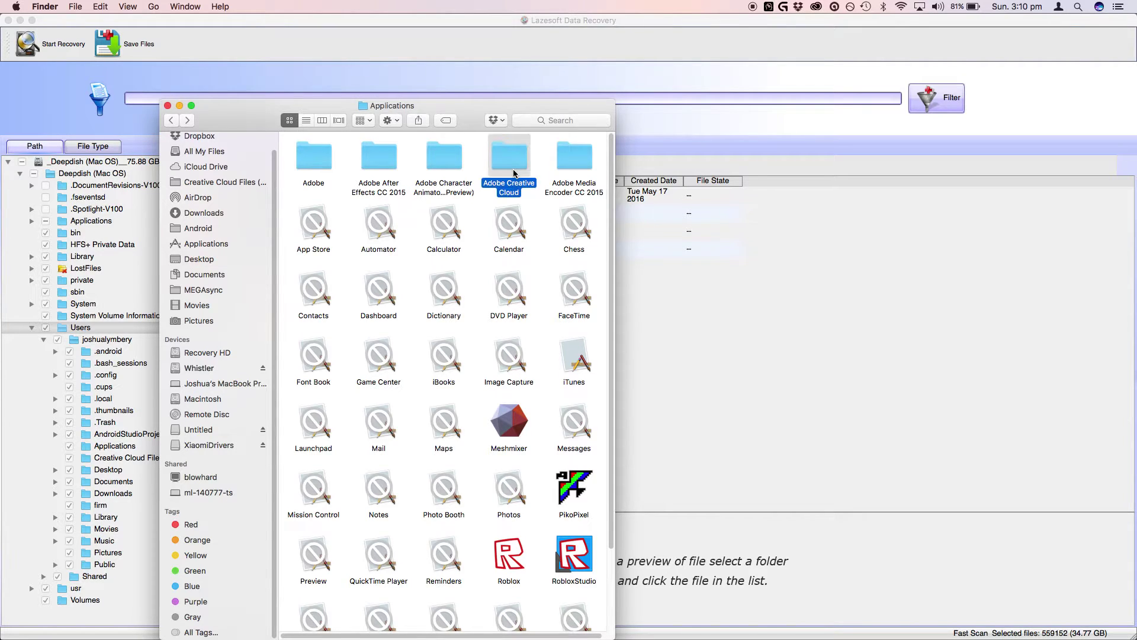
pyautogui.doubleClick(507, 161)
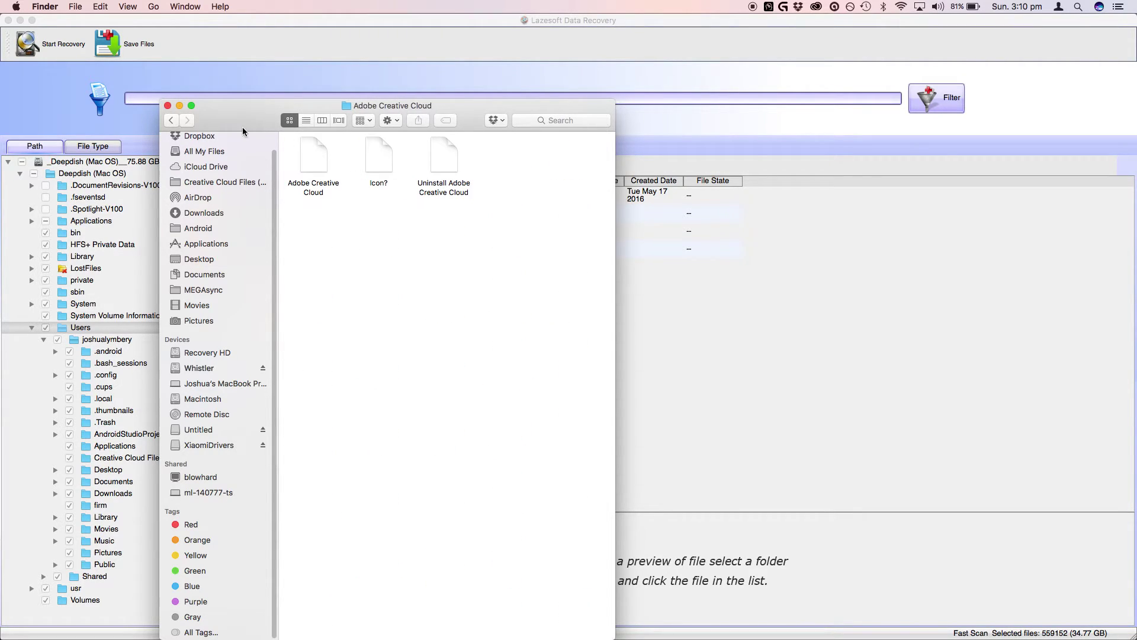
# Step: Try opening the Adobe After Effects CC 2015 app and dismiss its warning
pyautogui.click(171, 121)
pyautogui.click(381, 160)
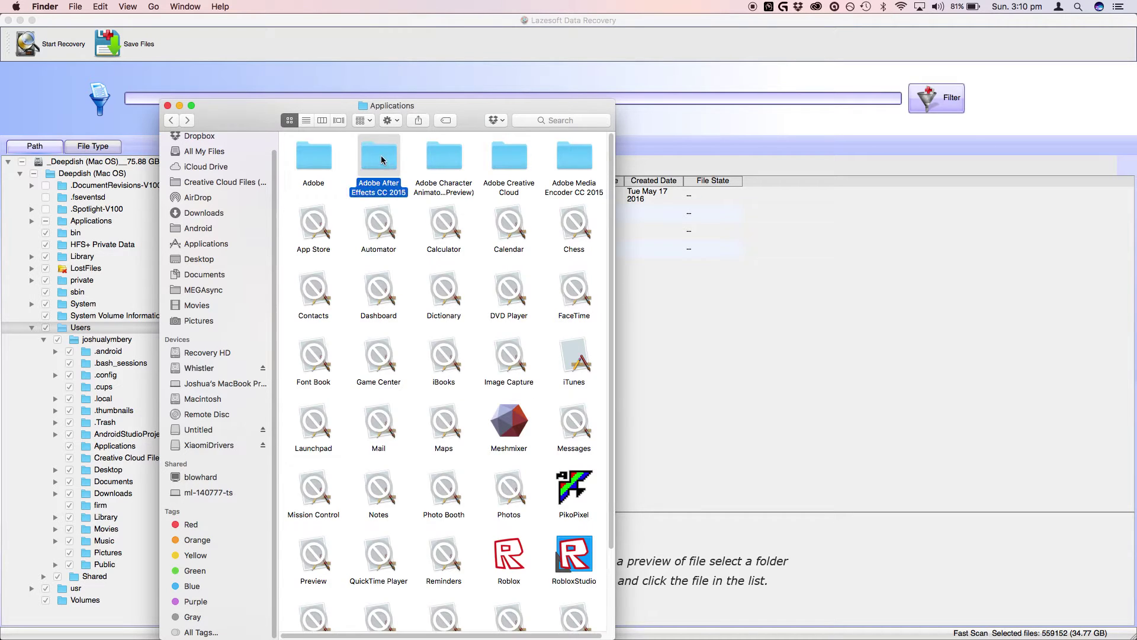
pyautogui.doubleClick(381, 160)
pyautogui.doubleClick(302, 157)
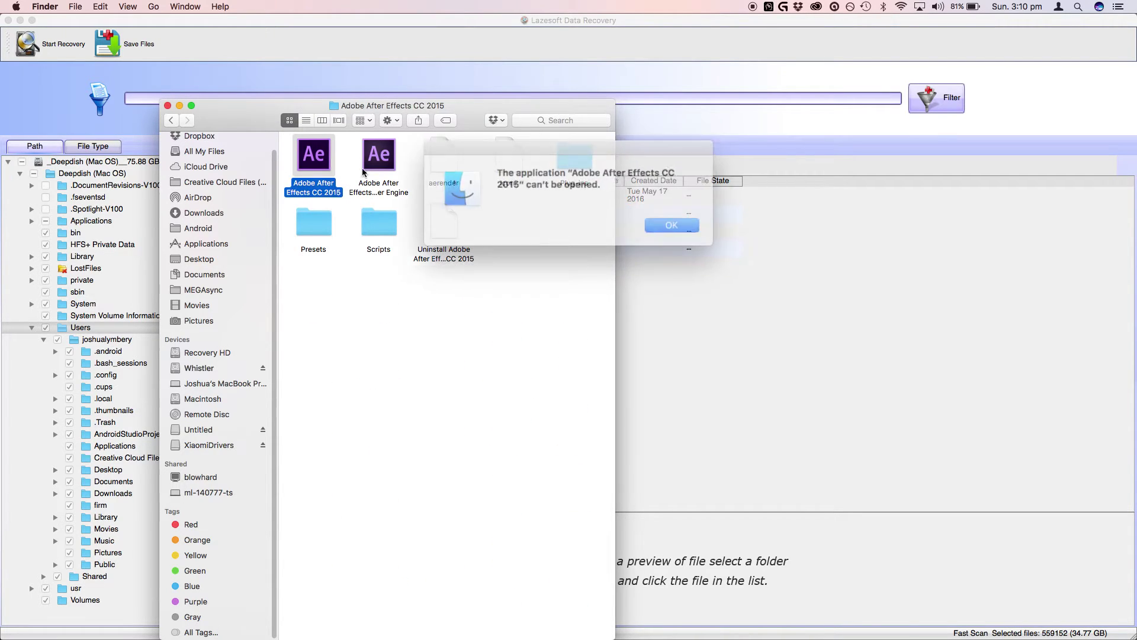
pyautogui.click(669, 224)
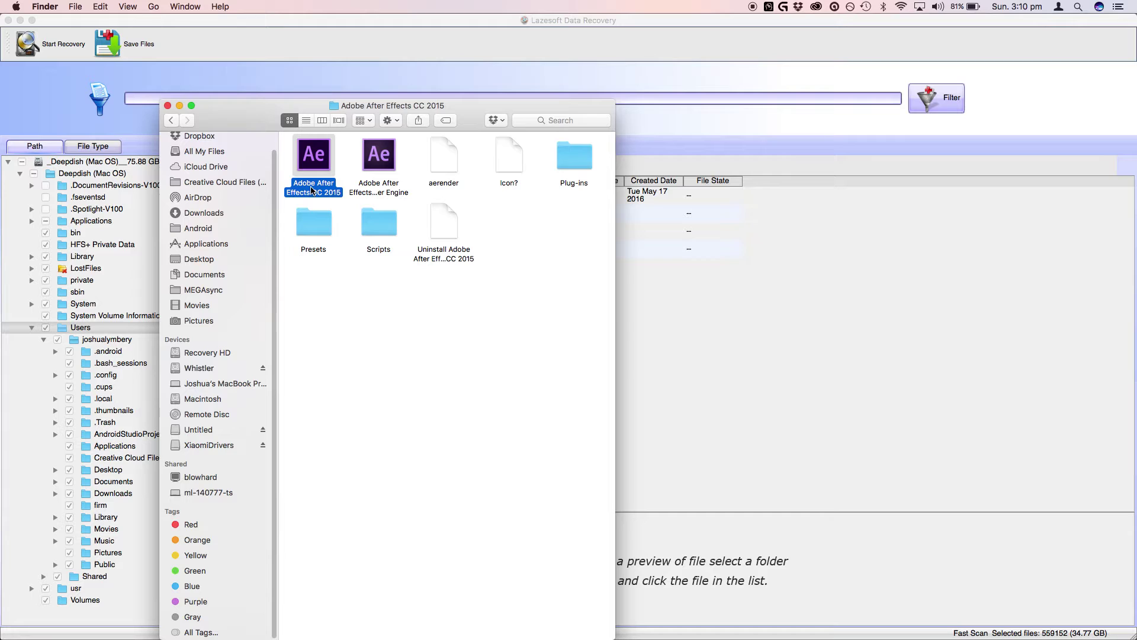
# Step: Navigate back to Deepdish (Mac OS) and into Users > home folder > Desktop
pyautogui.click(174, 124)
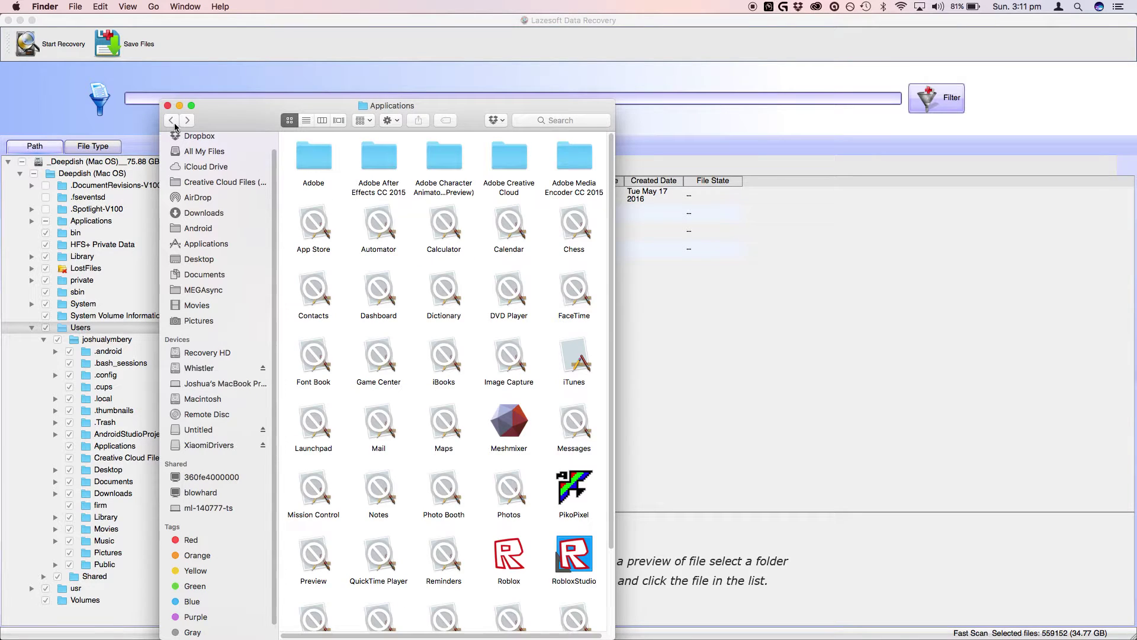
pyautogui.click(171, 121)
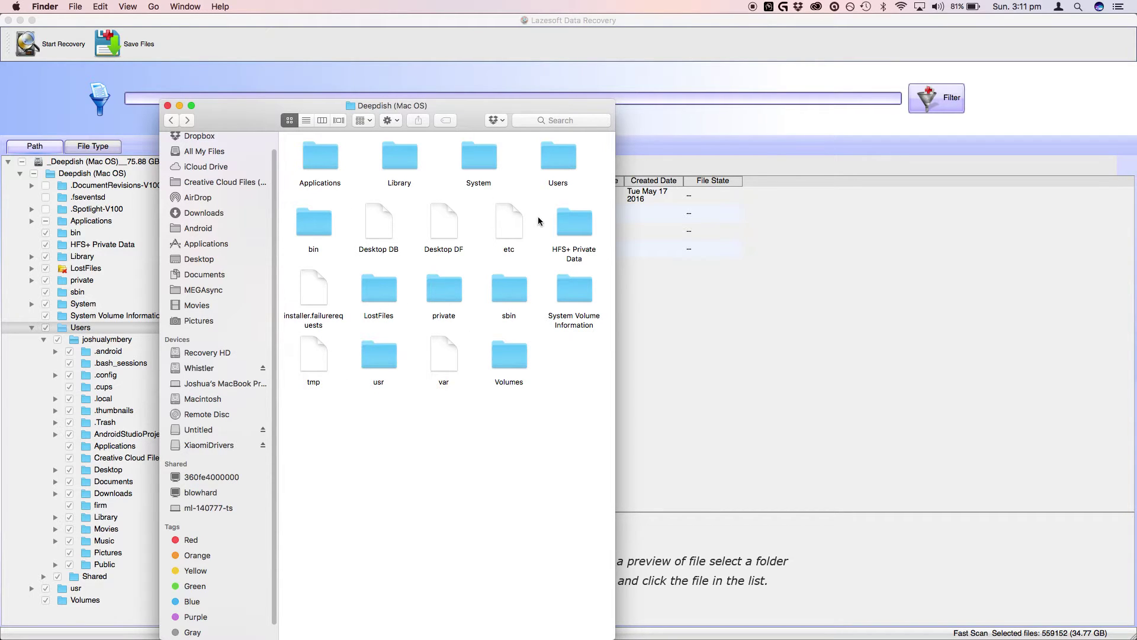
pyautogui.doubleClick(554, 172)
pyautogui.doubleClick(325, 155)
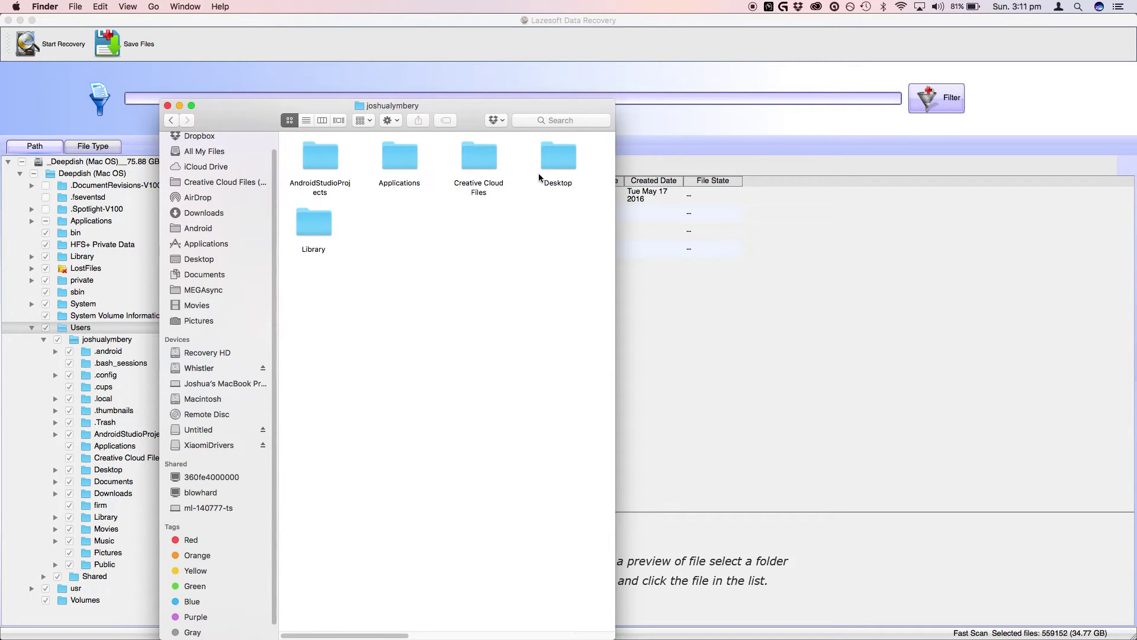
pyautogui.doubleClick(569, 165)
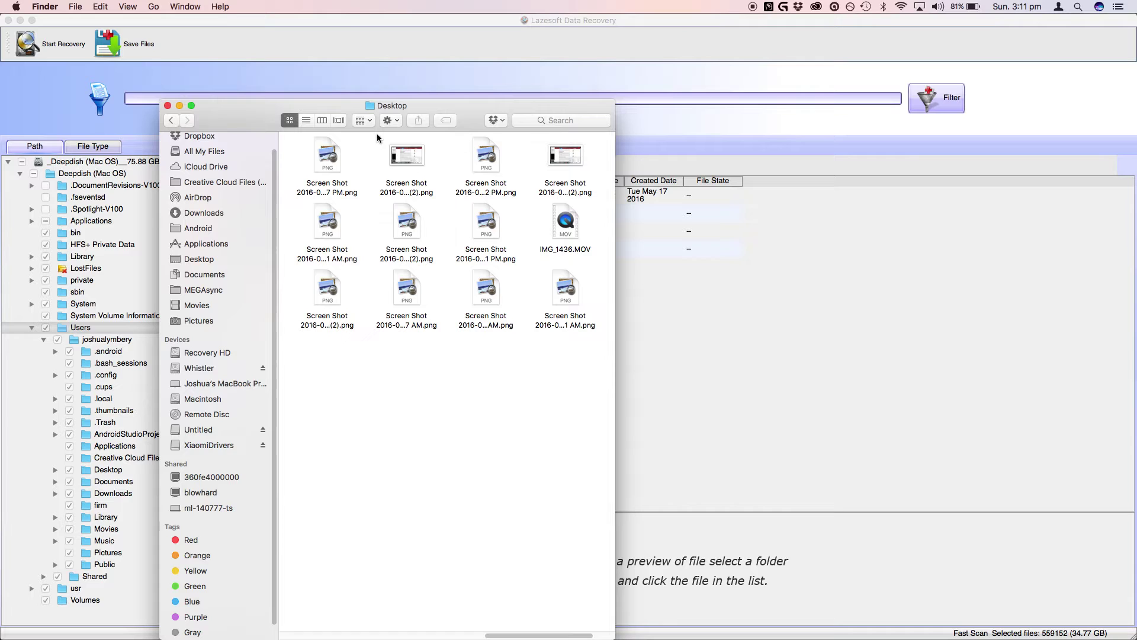
# Step: Preview the first screenshot and the PlayStation screenshot in Preview, then close them
pyautogui.doubleClick(342, 160)
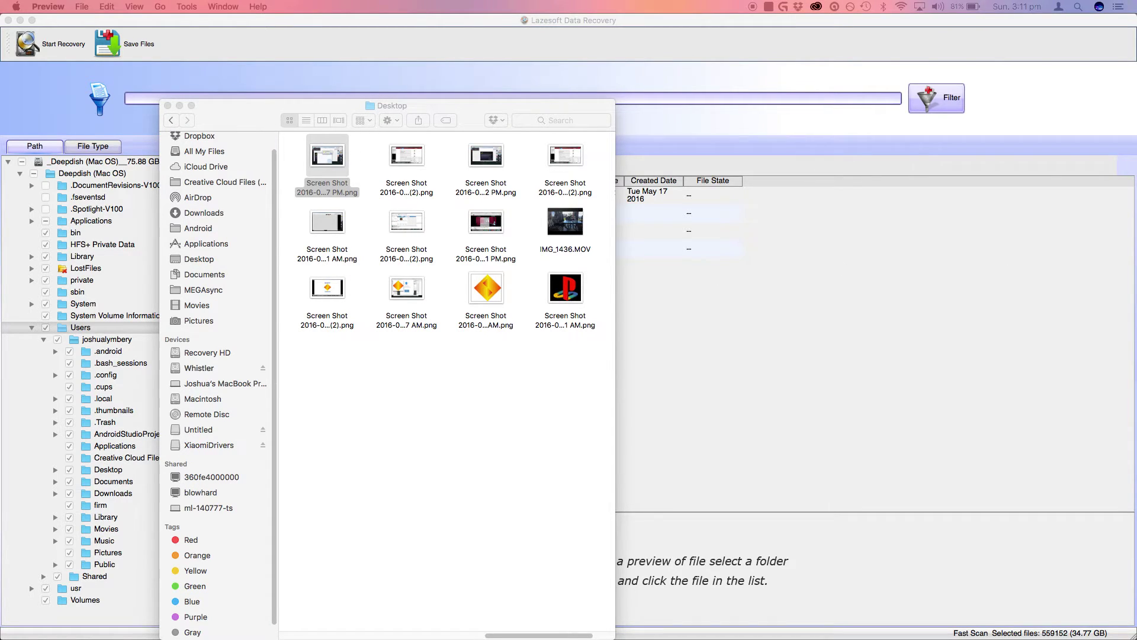
pyautogui.press('super+w')
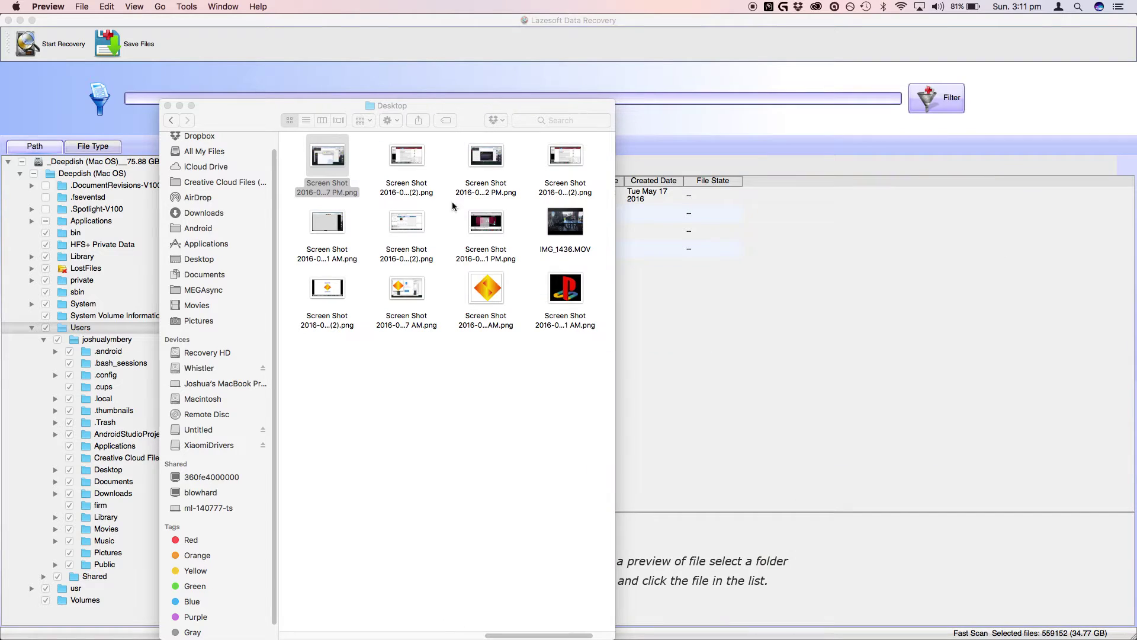
pyautogui.doubleClick(551, 282)
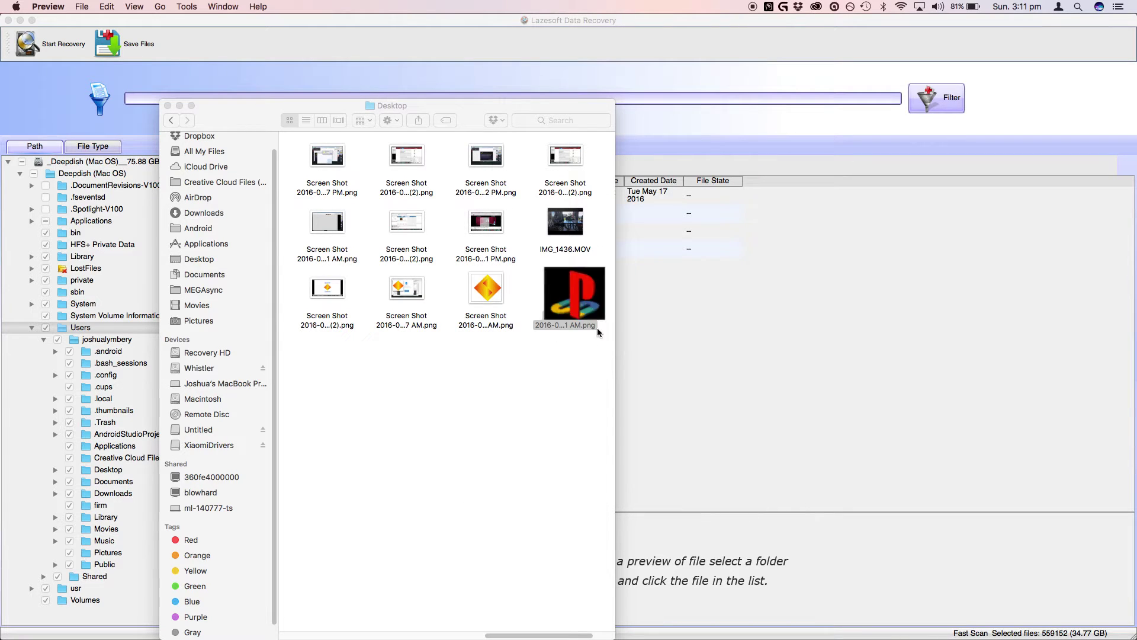
pyautogui.click(494, 180)
# Step: Raise the Finder window, go back to the recovered home folder and open Downloads to browse its files
pyautogui.moveTo(330, 105); pyautogui.dragTo(387, 20)
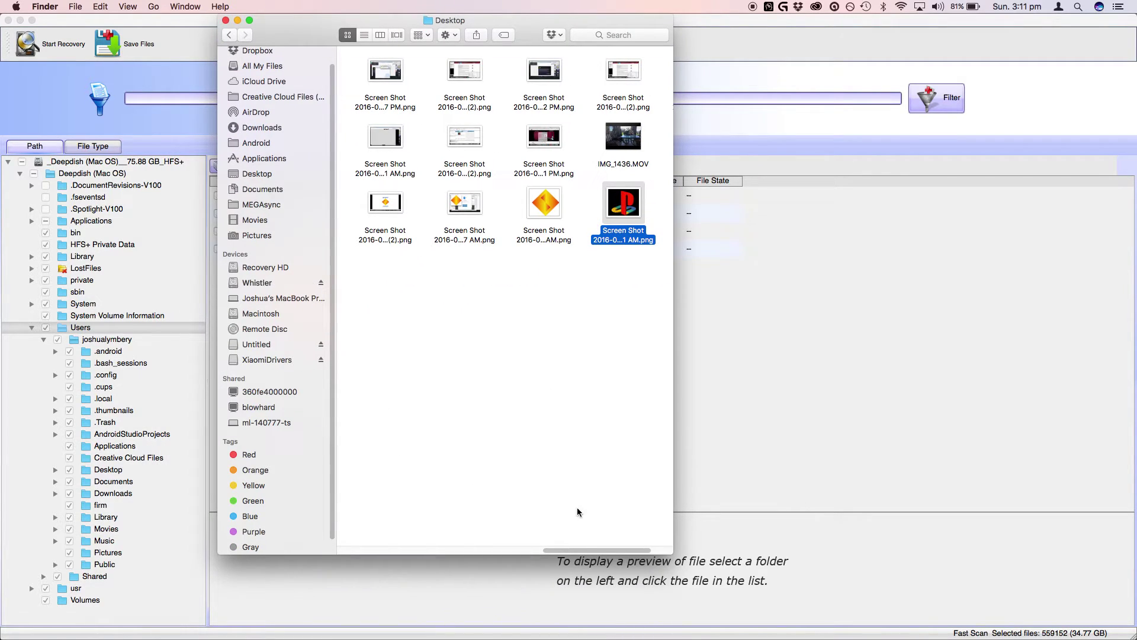
pyautogui.moveTo(588, 554); pyautogui.dragTo(628, 525)
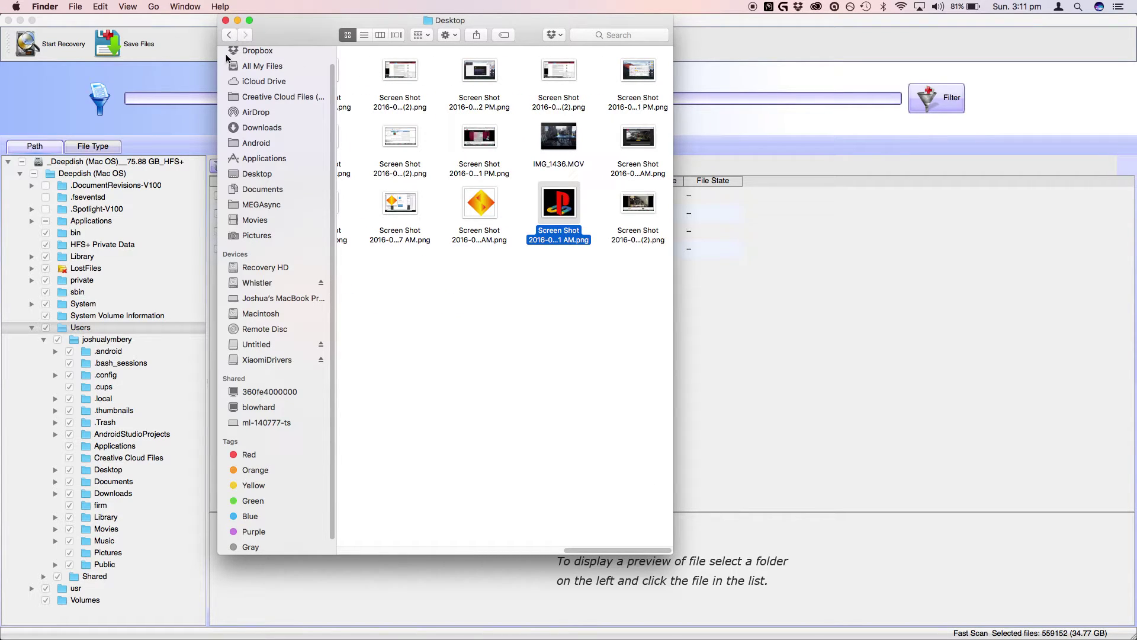
pyautogui.click(224, 34)
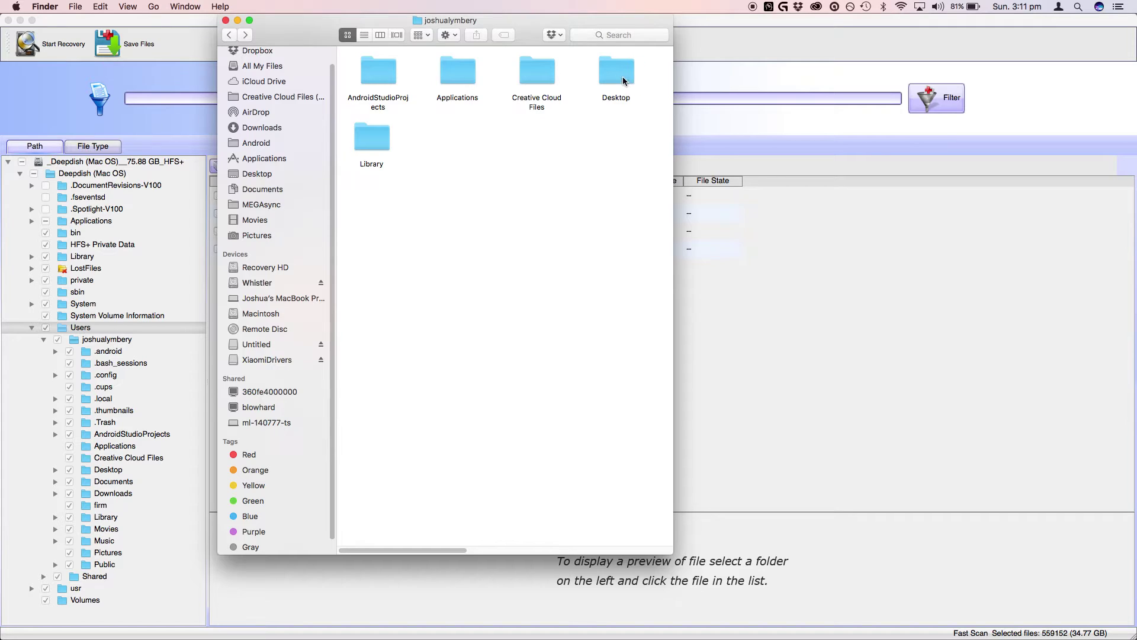
pyautogui.hscroll(5, 382, 550)
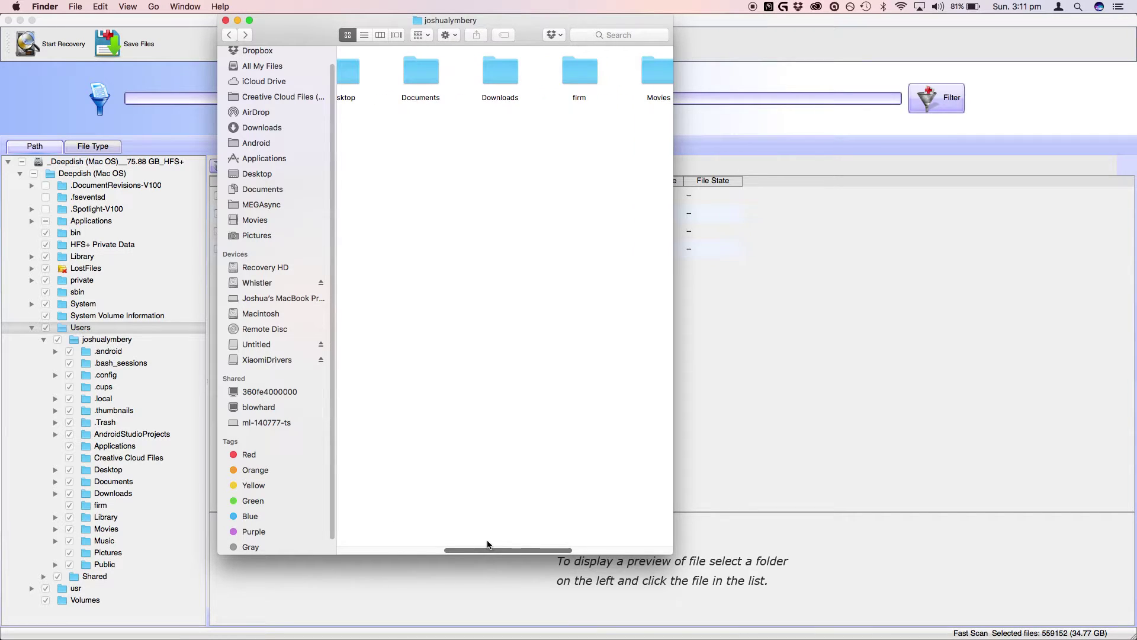
pyautogui.click(491, 79)
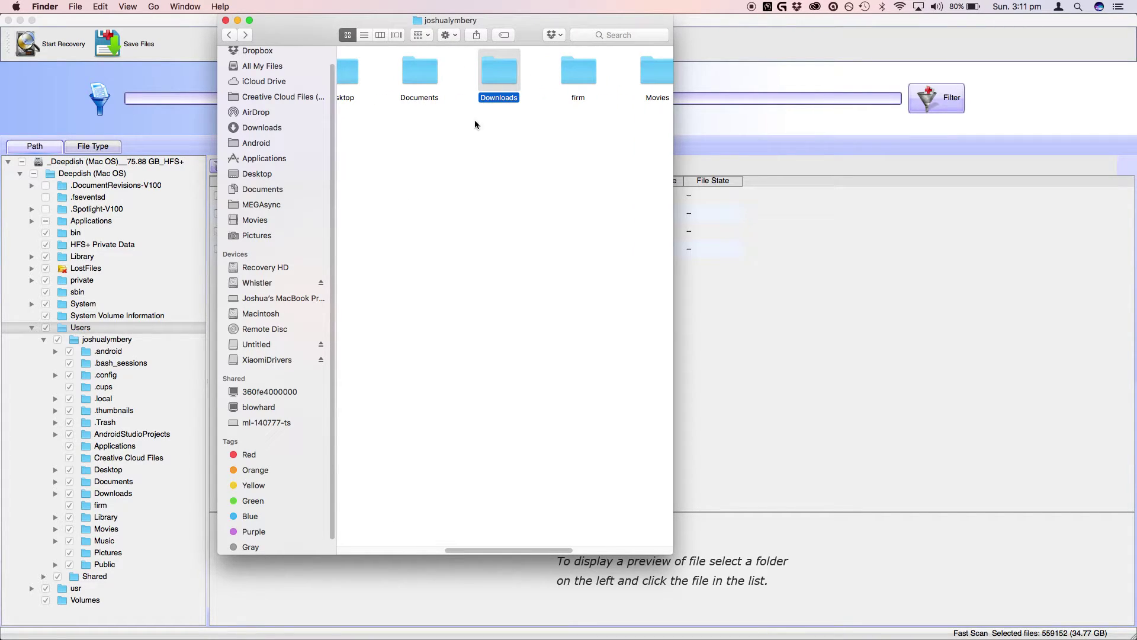
pyautogui.doubleClick(494, 62)
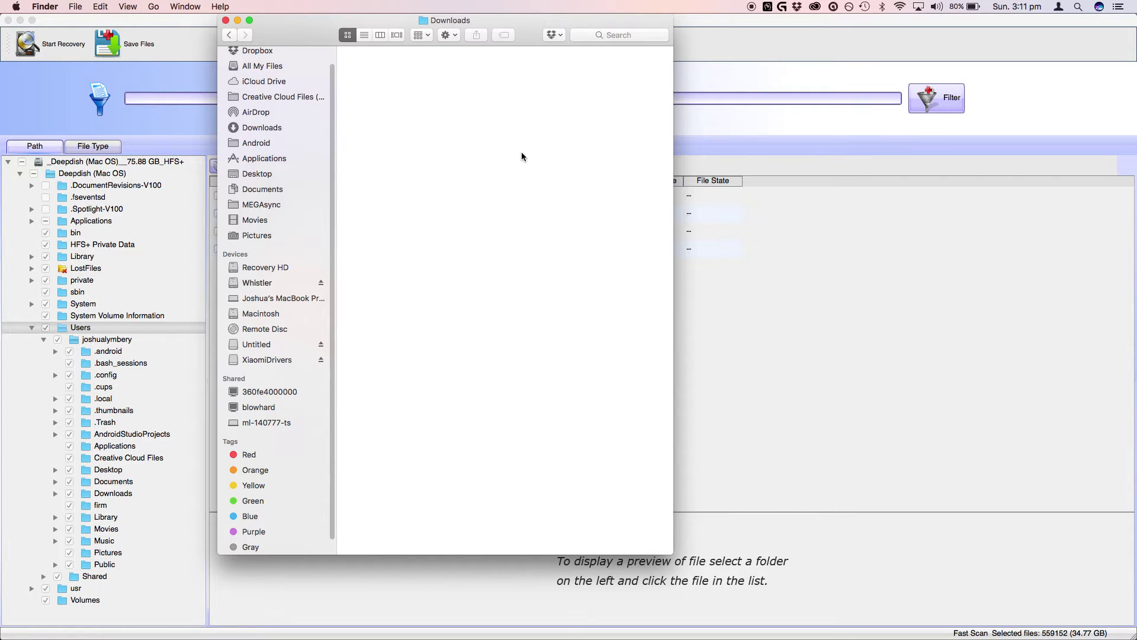
pyautogui.scroll(-10, 517, 151)
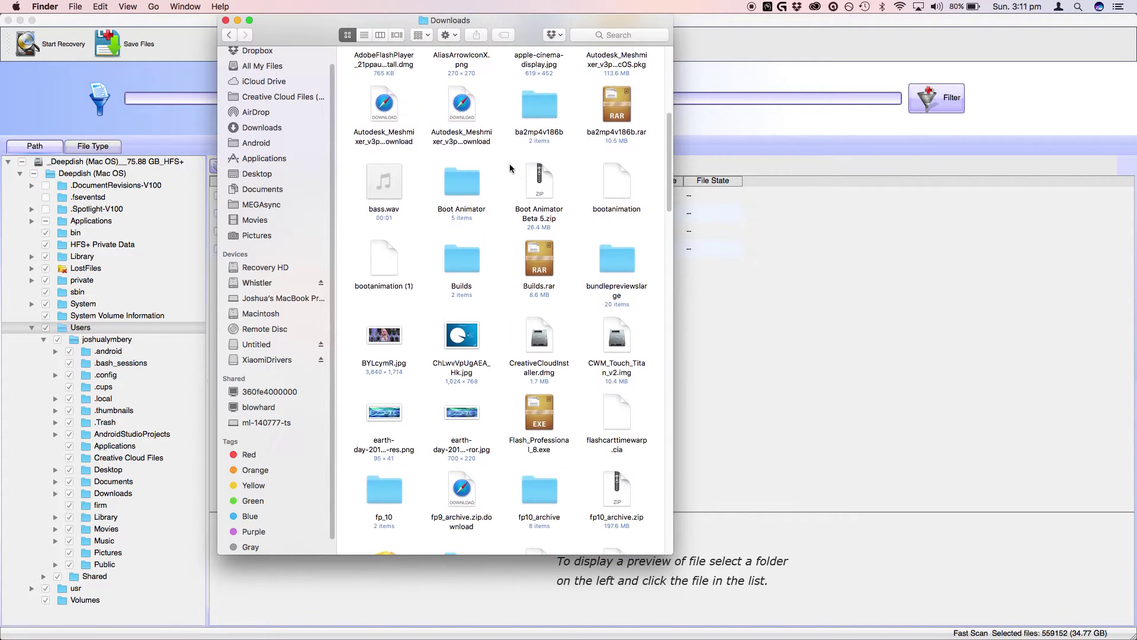
# Step: Mount the recovered CreativeCloudInstaller.dmg from Downloads
pyautogui.click(540, 187)
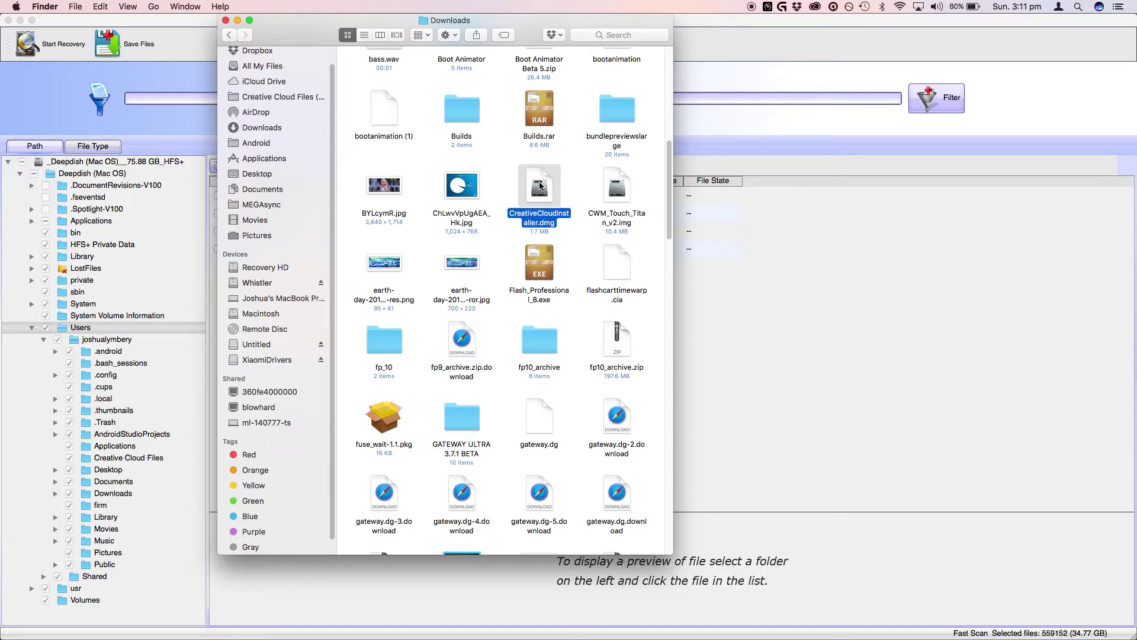
pyautogui.doubleClick(540, 187)
pyautogui.scroll(-4, 403, 280)
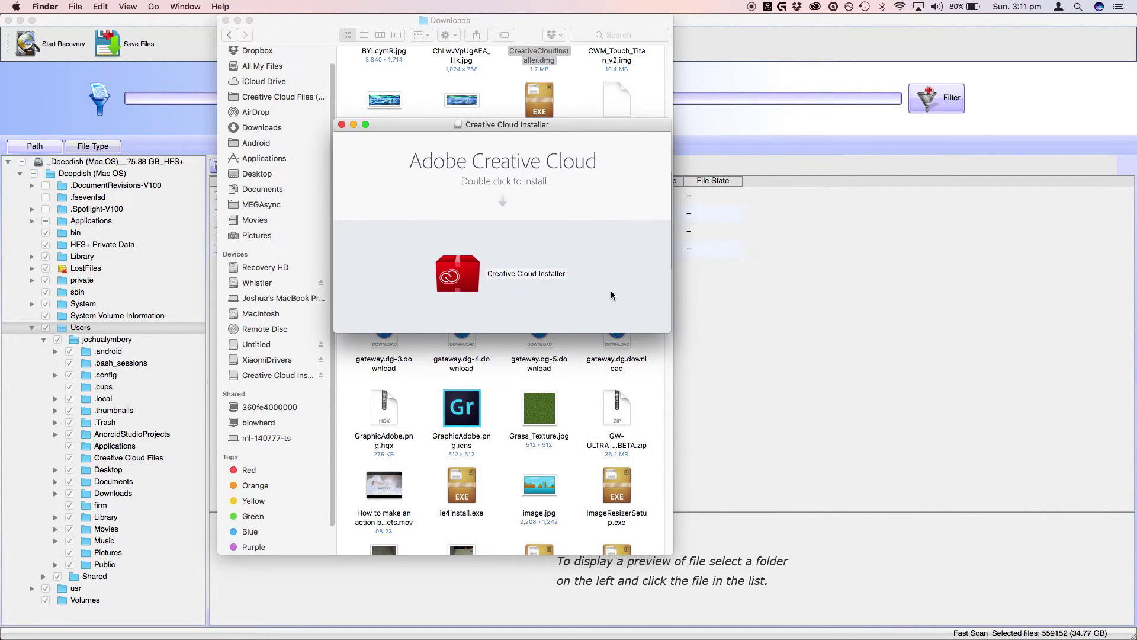
# Step: Launch Creative Cloud Installer, cancel its password prompt, and close the installer window
pyautogui.click(460, 272)
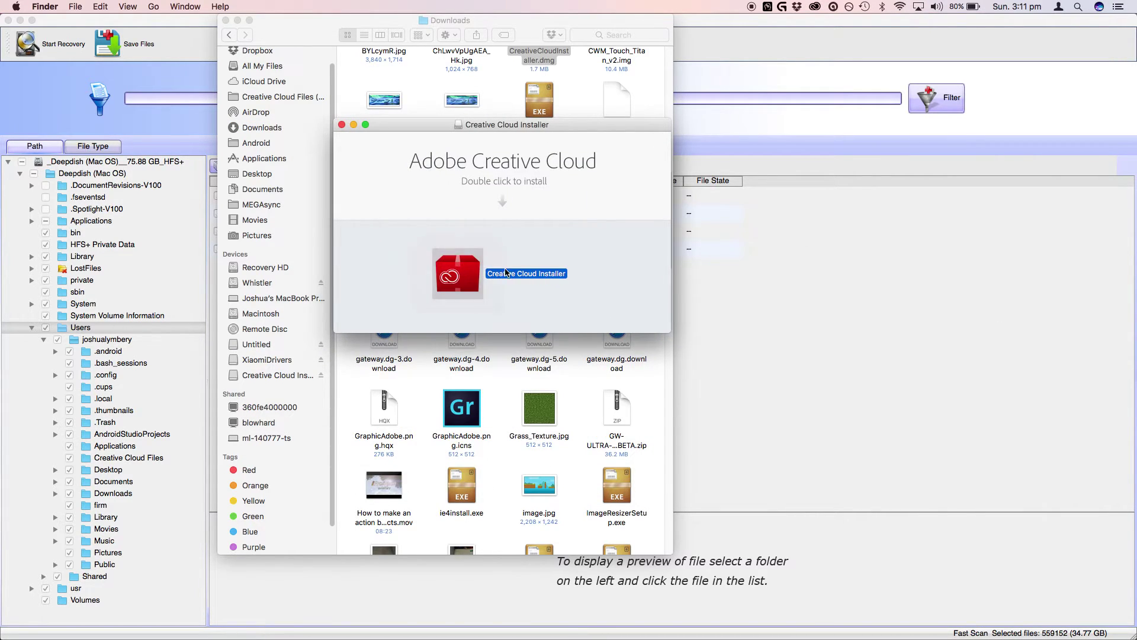
pyautogui.click(619, 255)
pyautogui.click(342, 125)
pyautogui.scroll(-10, 372, 375)
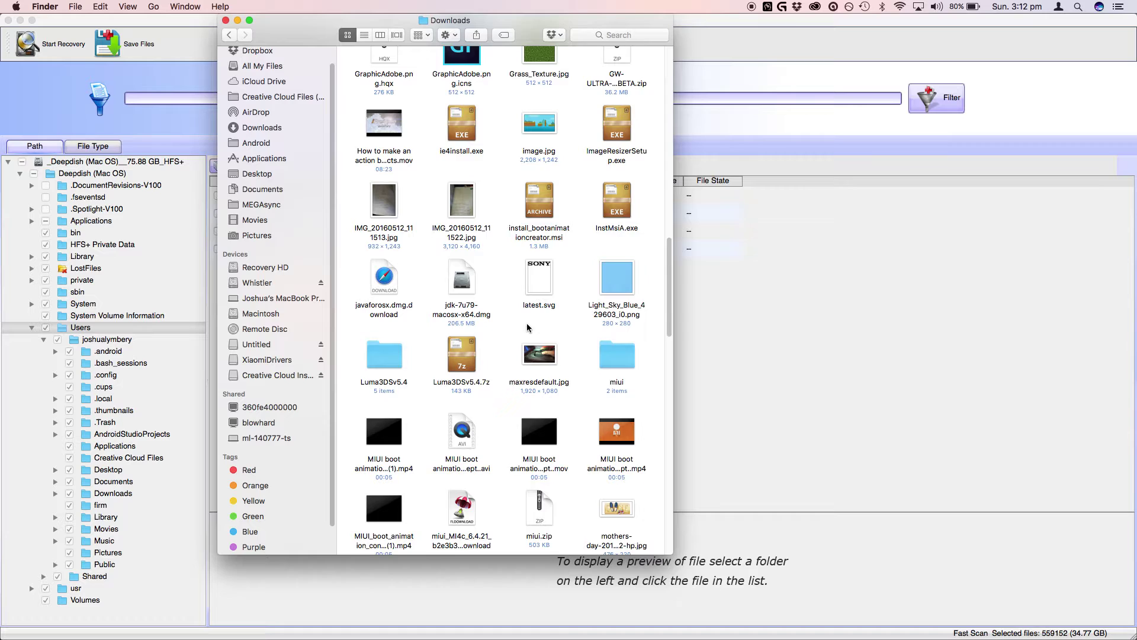
pyautogui.scroll(-10, 533, 338)
pyautogui.scroll(3, 534, 359)
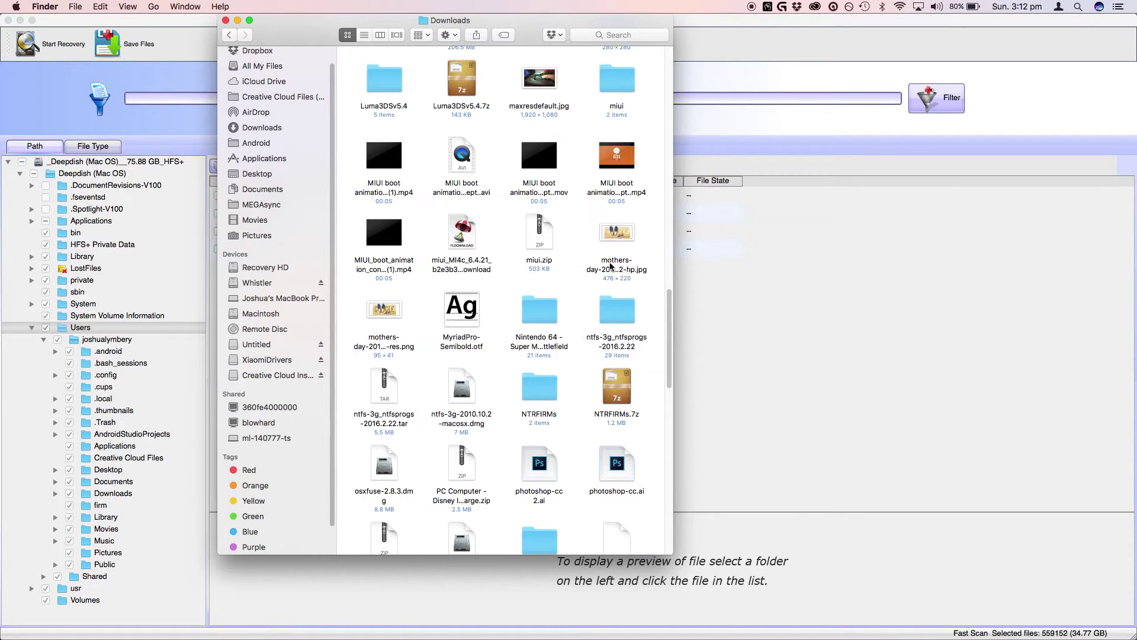
# Step: Play the MIUI boot animation. Concept.mp4 in QuickTime Player, then close it
pyautogui.click(617, 157)
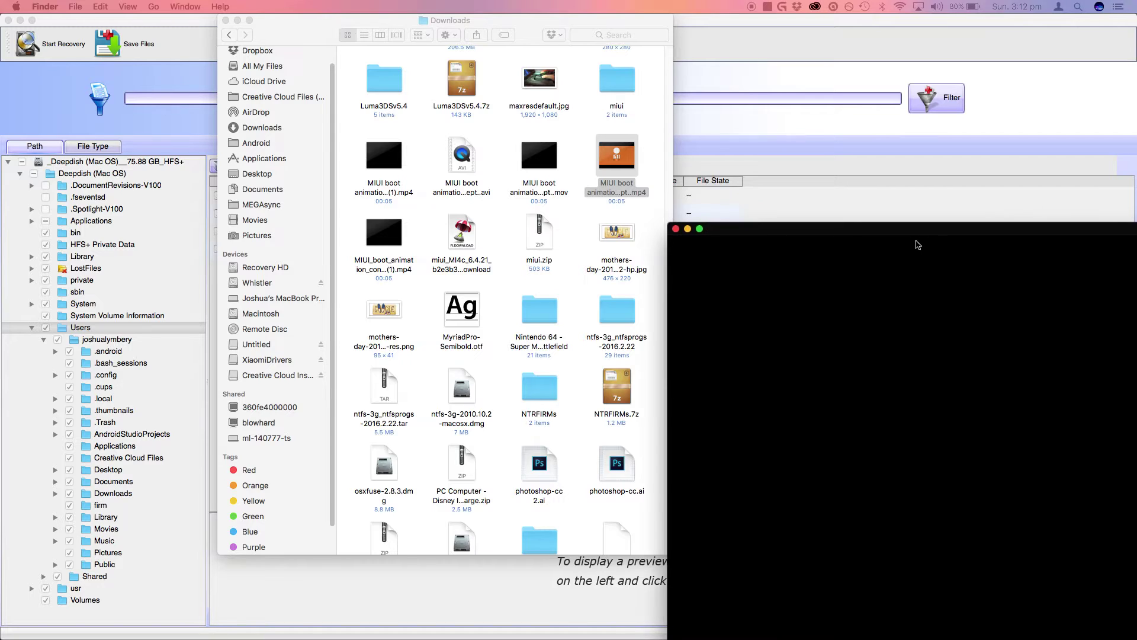
pyautogui.press('space')
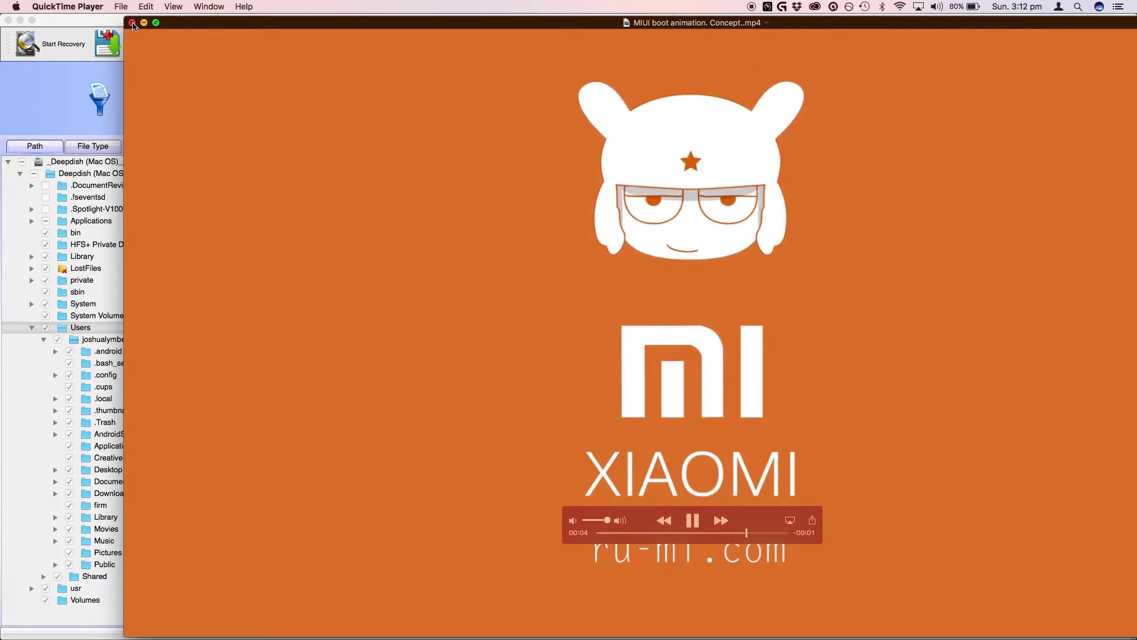
pyautogui.click(132, 22)
pyautogui.scroll(-10, 530, 346)
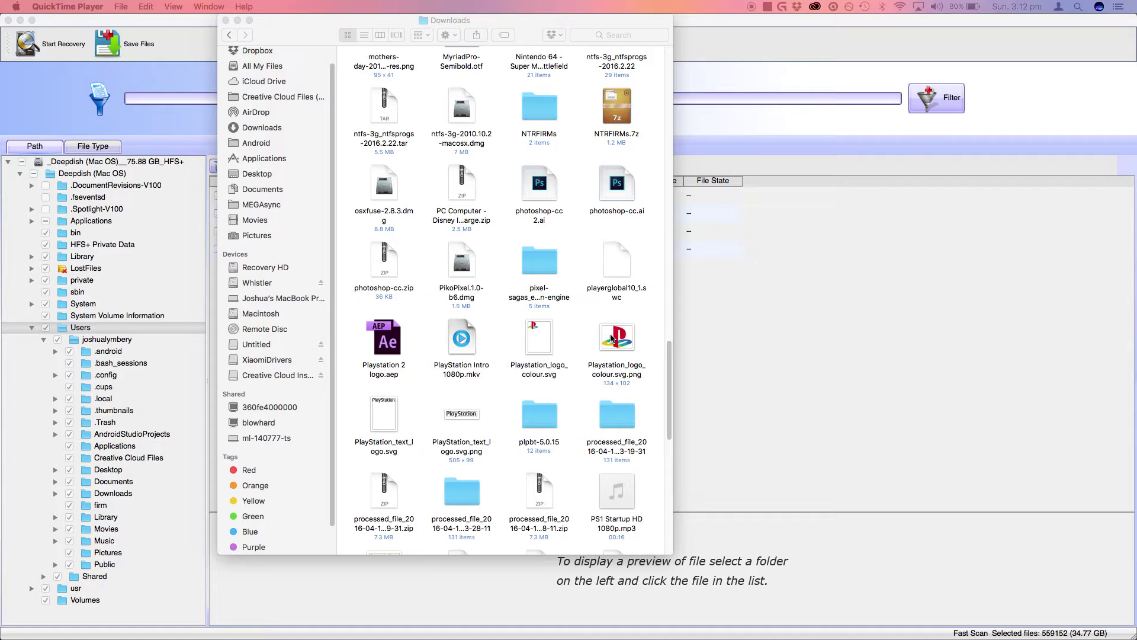
# Step: Choose Graphic from the context menu of Playstation_logo_colour.svg
pyautogui.rightClick(537, 341)
pyautogui.moveTo(588, 358)
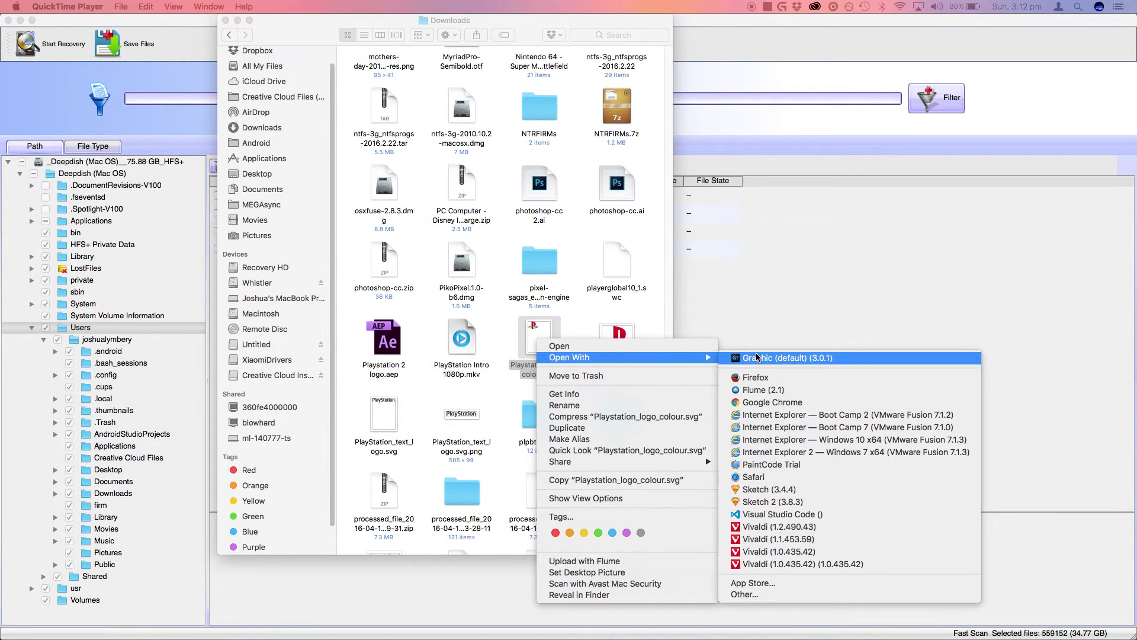
pyautogui.click(758, 358)
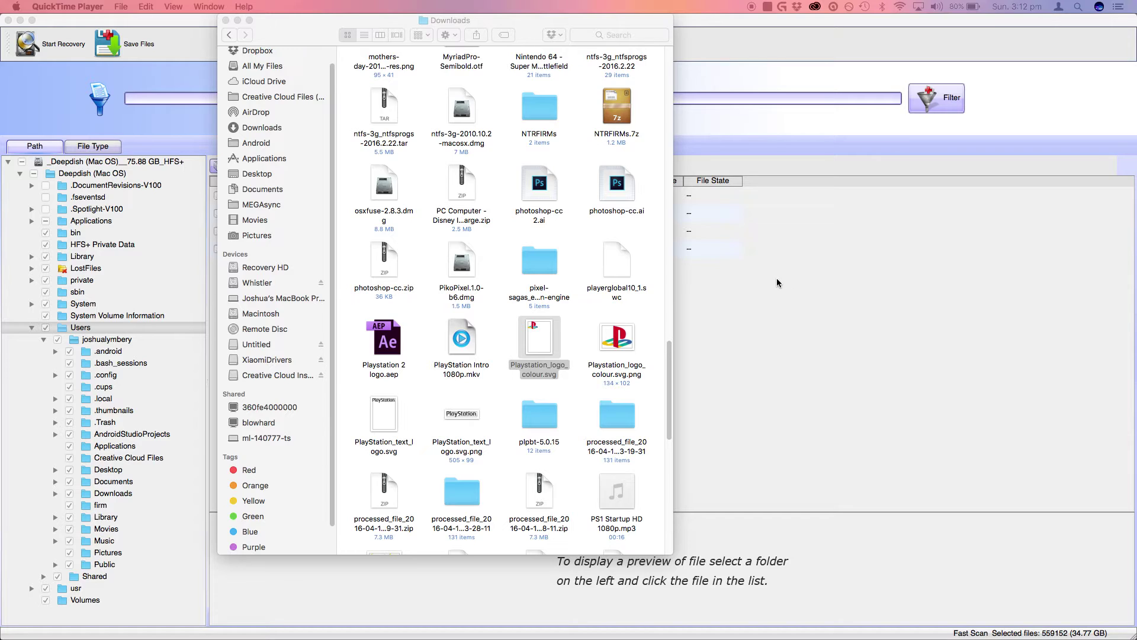
pyautogui.scroll(-10, 473, 452)
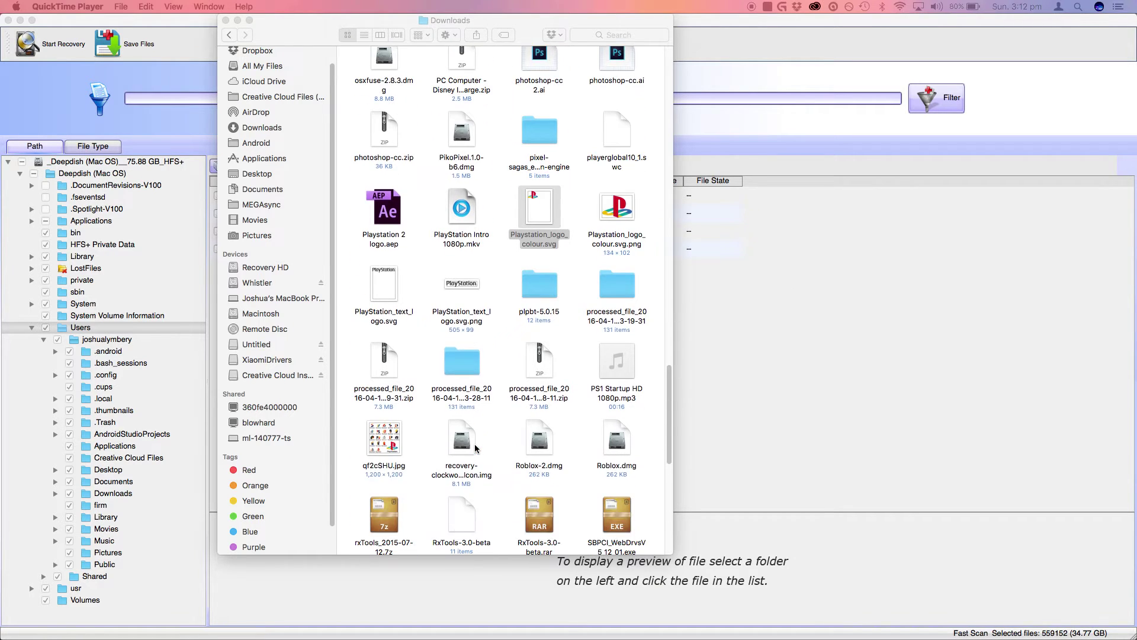
pyautogui.scroll(-8, 475, 448)
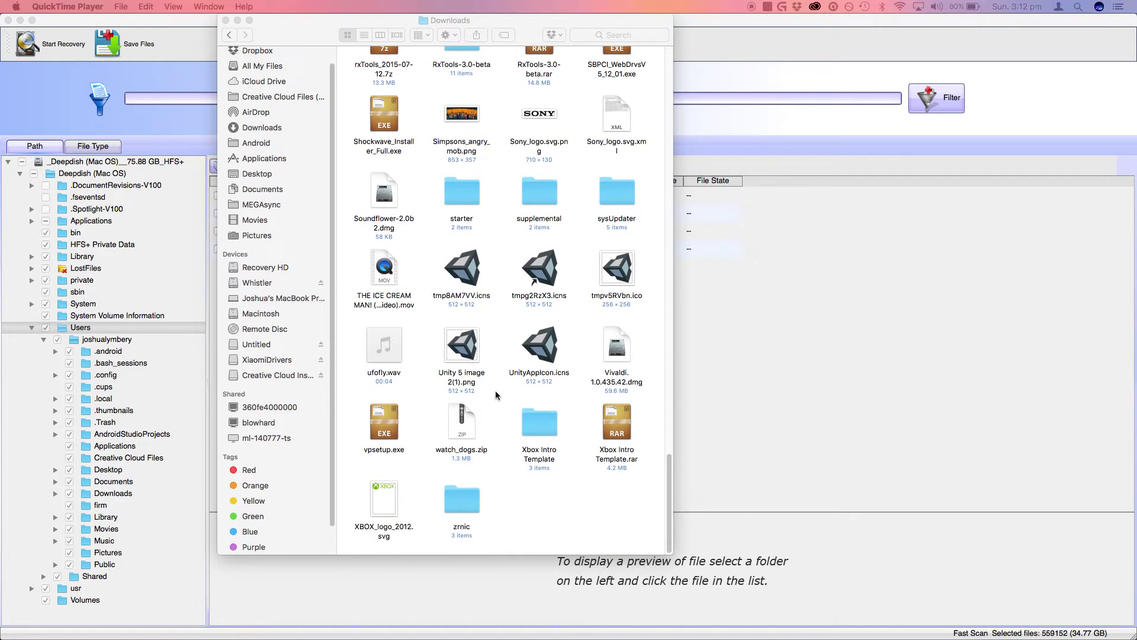
pyautogui.scroll(10, 477, 361)
pyautogui.scroll(6, 478, 357)
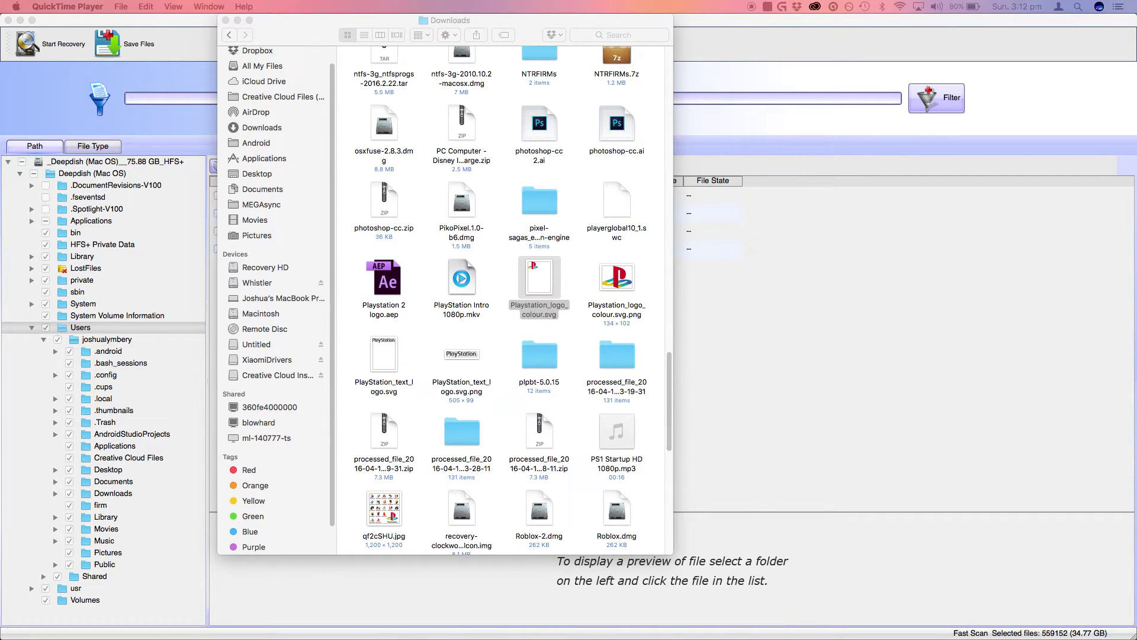
# Step: Open the PlayStation logo in Graphic, check it, and close it without saving
pyautogui.press('super+o')
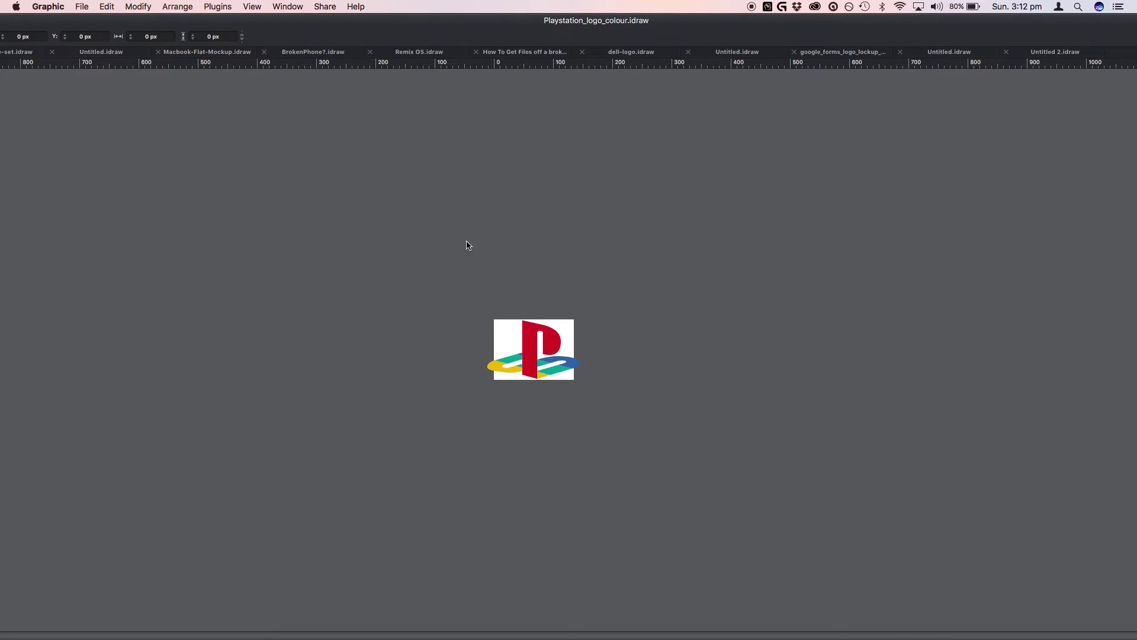
pyautogui.moveTo(418, 247); pyautogui.dragTo(637, 407)
pyautogui.click(638, 408)
pyautogui.click(64, 25)
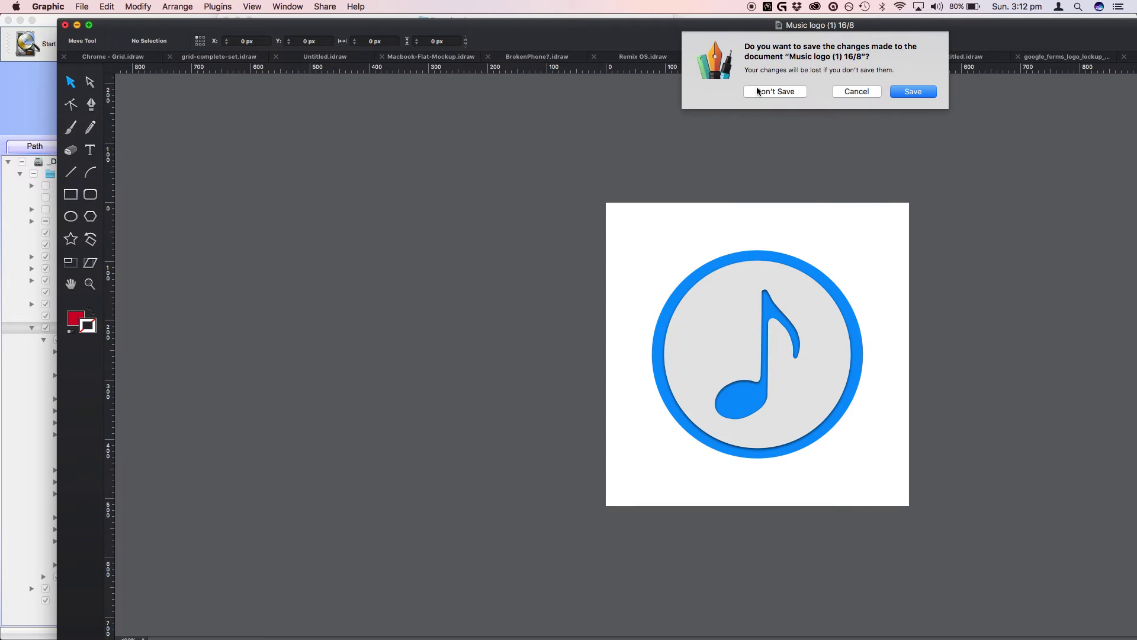
pyautogui.click(856, 91)
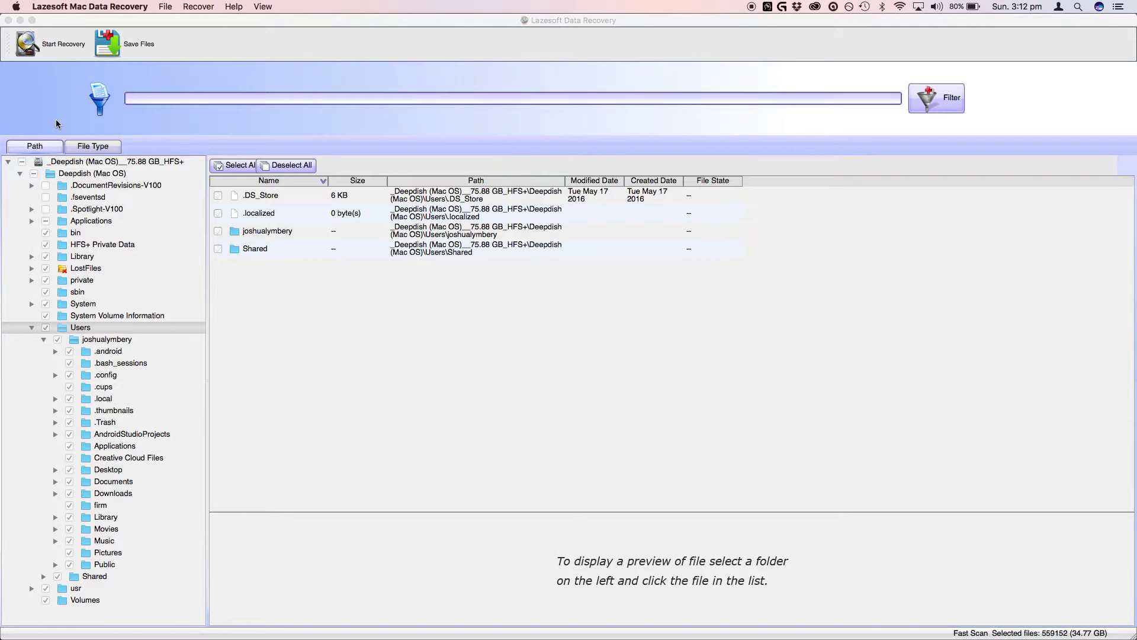
# Step: Bring the Lazesoft window forward, then switch back to the Finder Downloads window
pyautogui.click(11, 101)
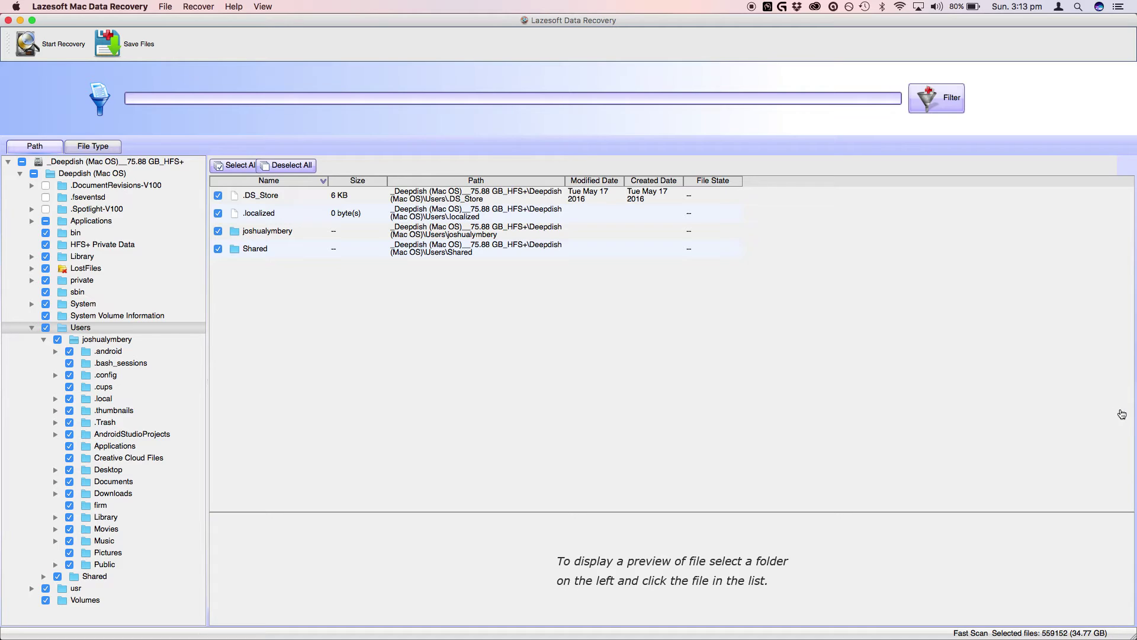
pyautogui.press('super+Tab')
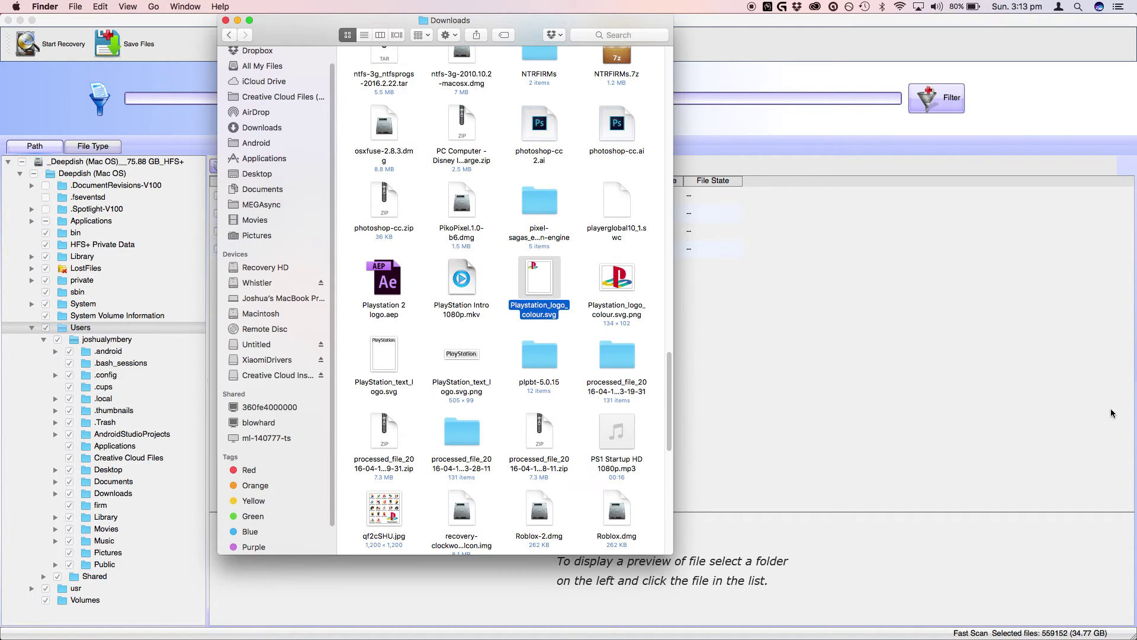
# Step: Scroll Downloads and go back to the recovered home folder
pyautogui.scroll(15, 643, 246)
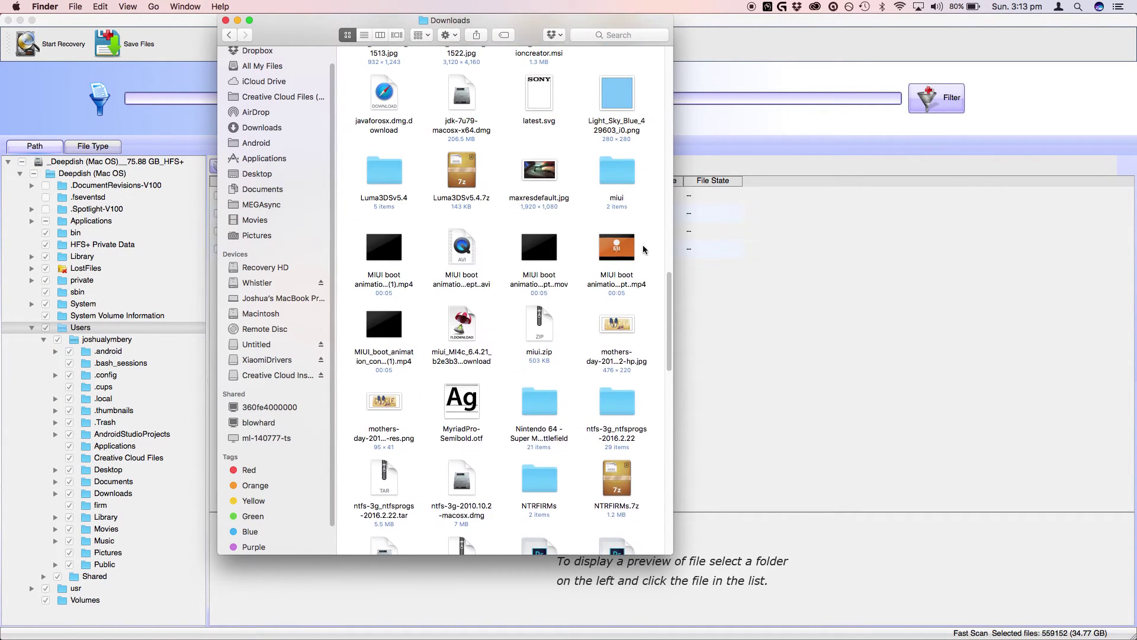
pyautogui.scroll(15, 643, 246)
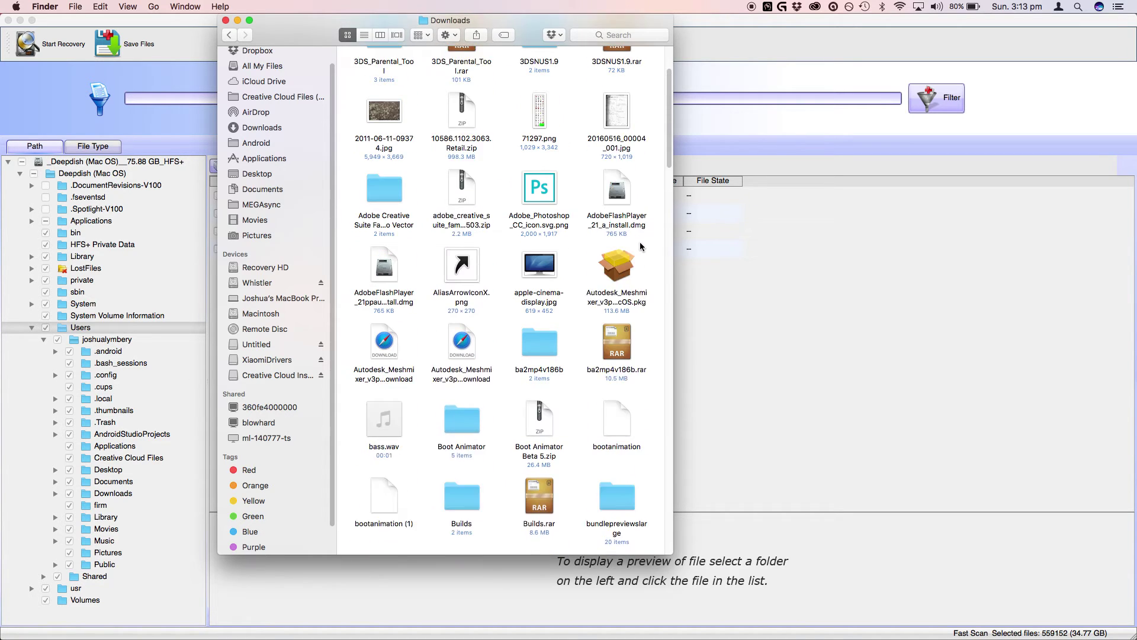
pyautogui.click(229, 35)
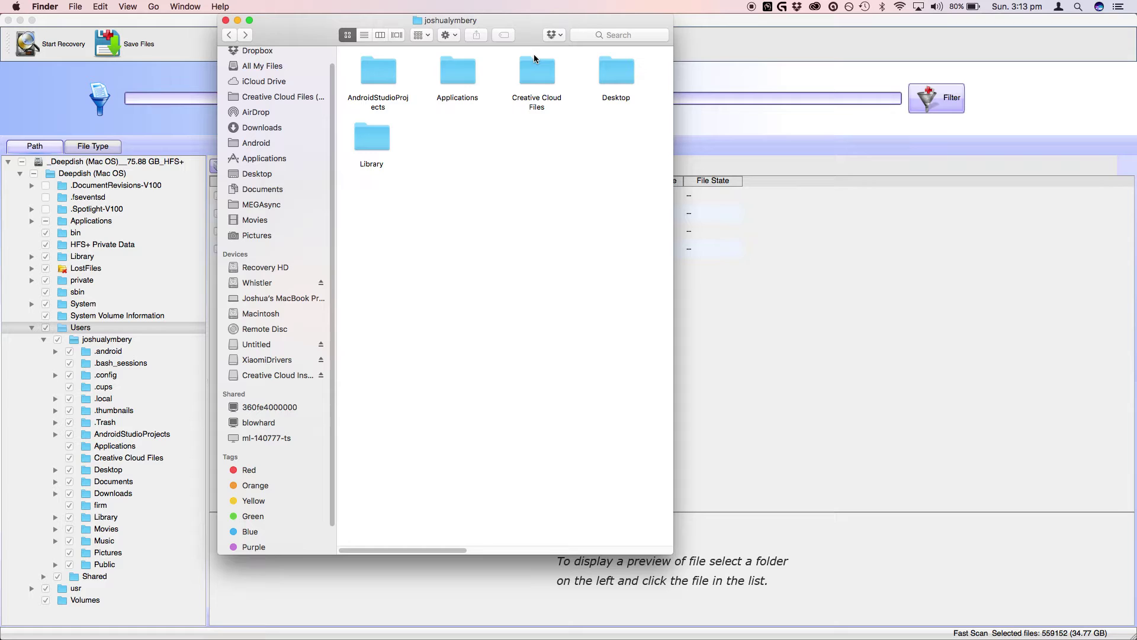
# Step: Search the home folder by file extension .pages and select Note Taking.pages
pyautogui.press('super+f')
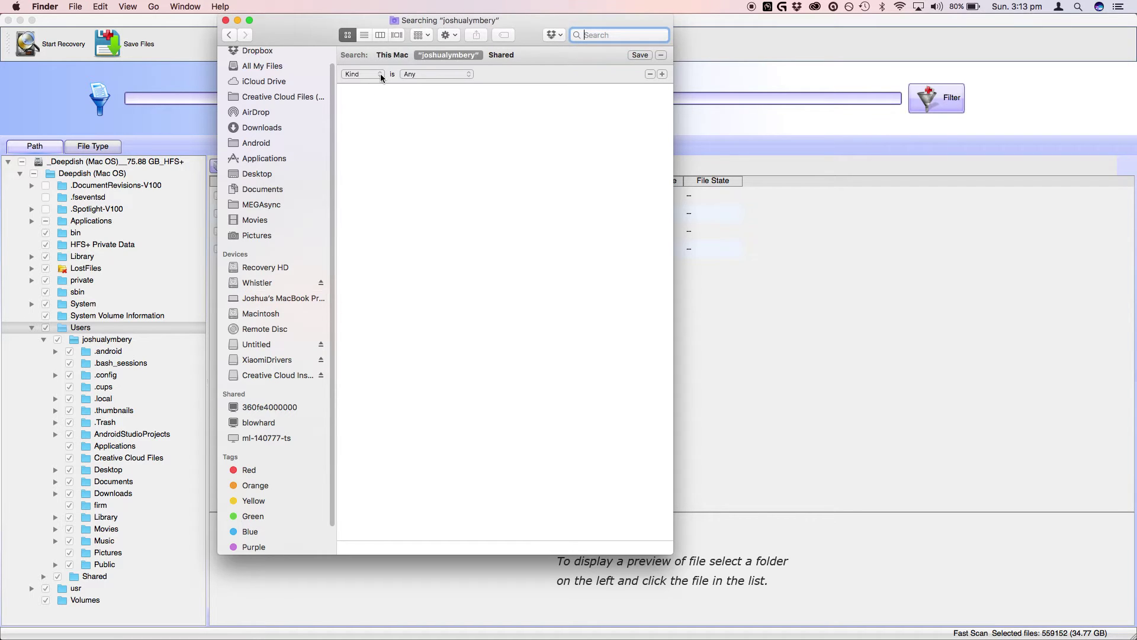
pyautogui.click(380, 73)
pyautogui.click(415, 84)
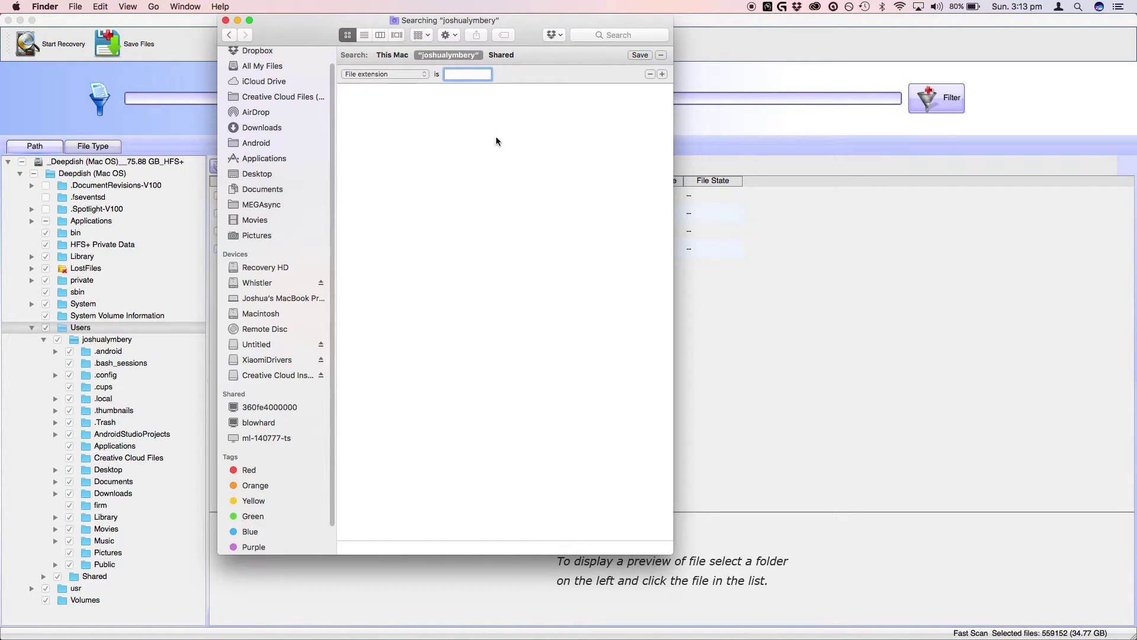
pyautogui.write('.pages')
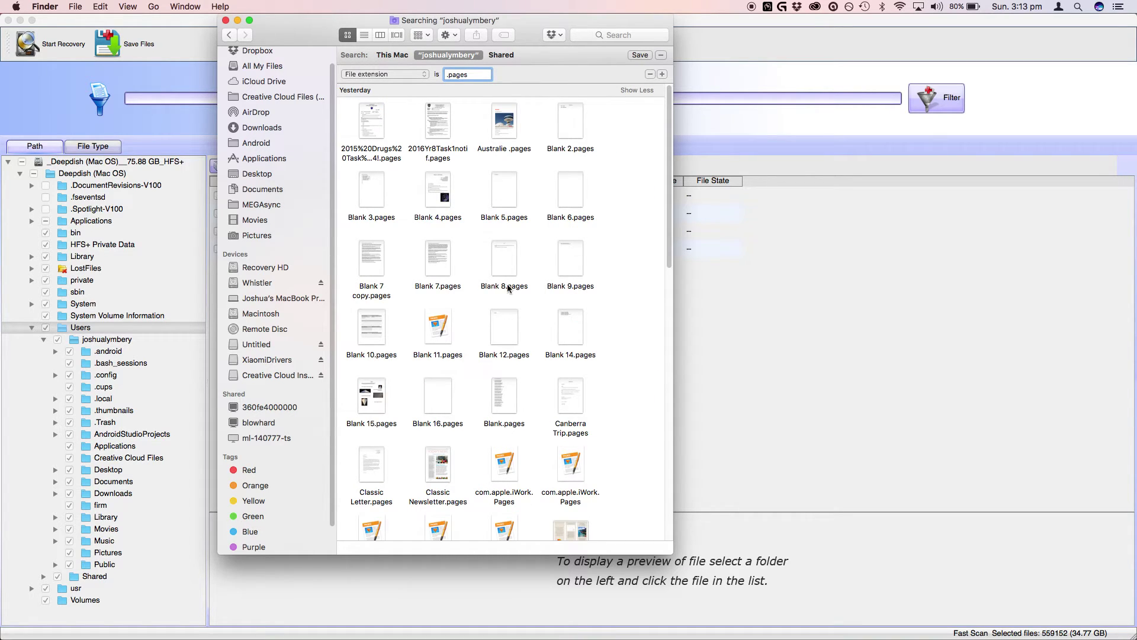
pyautogui.scroll(-5, 508, 296)
pyautogui.scroll(-8, 507, 320)
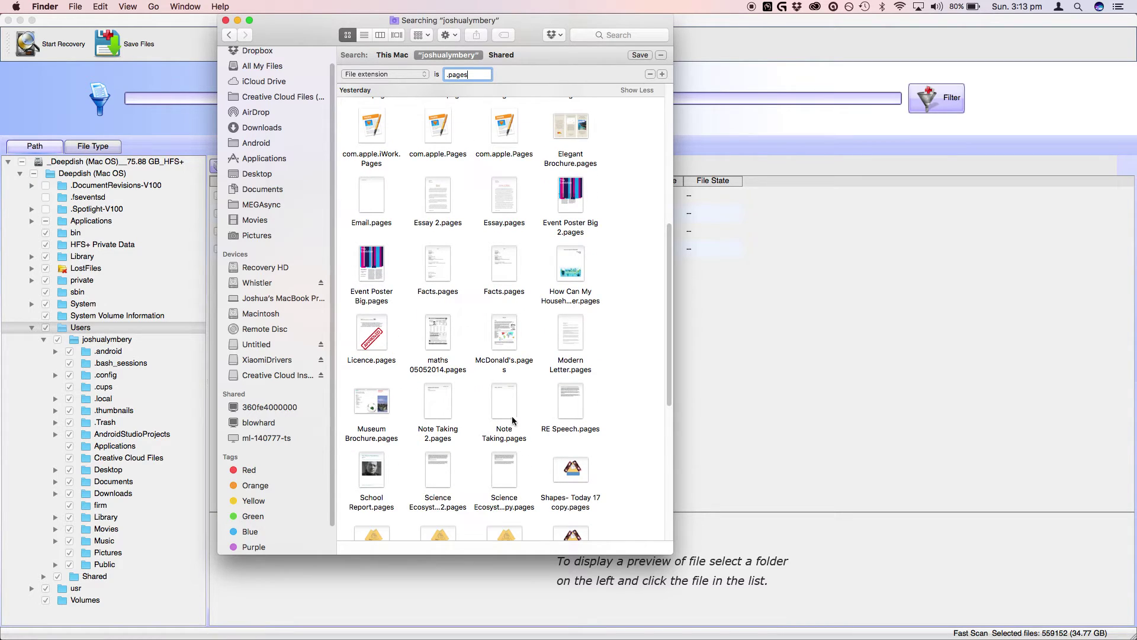
pyautogui.click(504, 400)
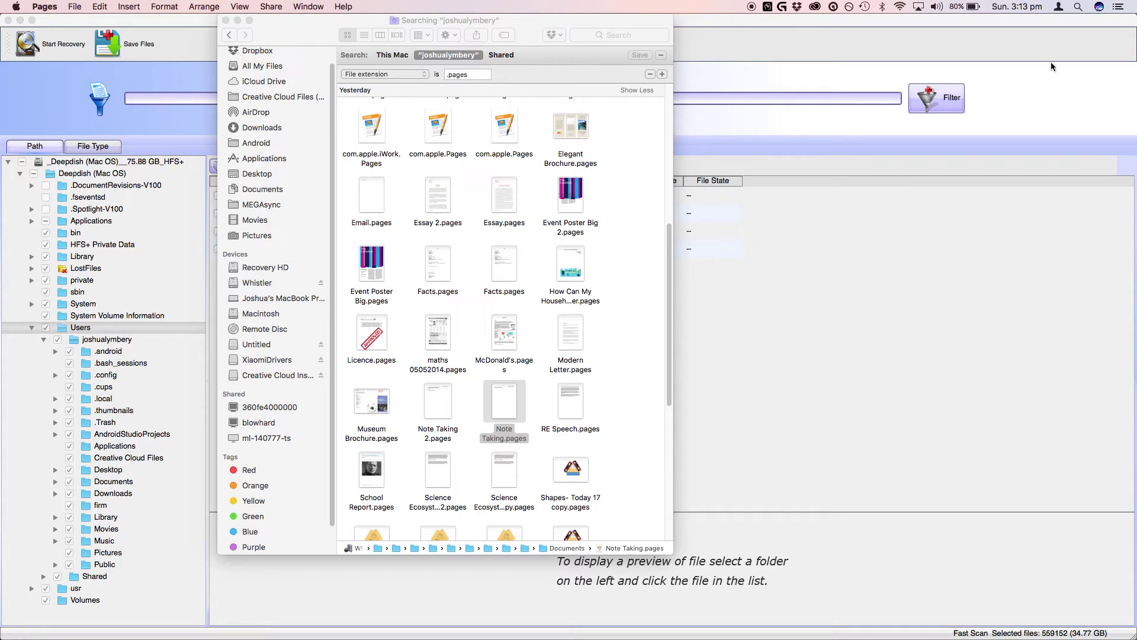
# Step: View the Info details of Note Taking.pages, then close them
pyautogui.rightClick(510, 417)
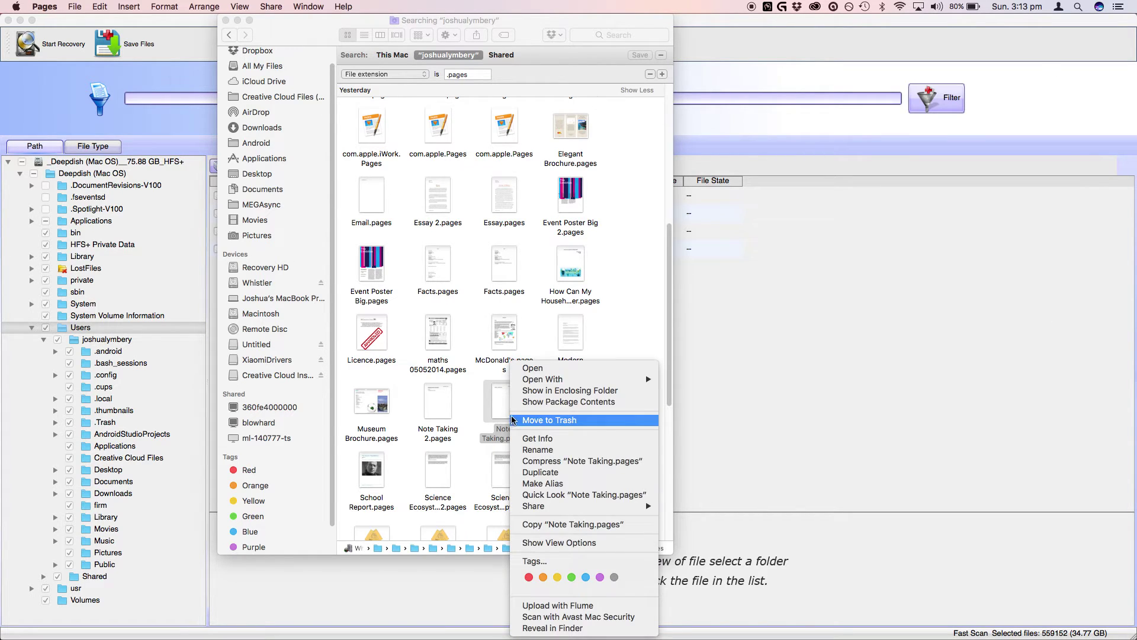
pyautogui.press('Escape')
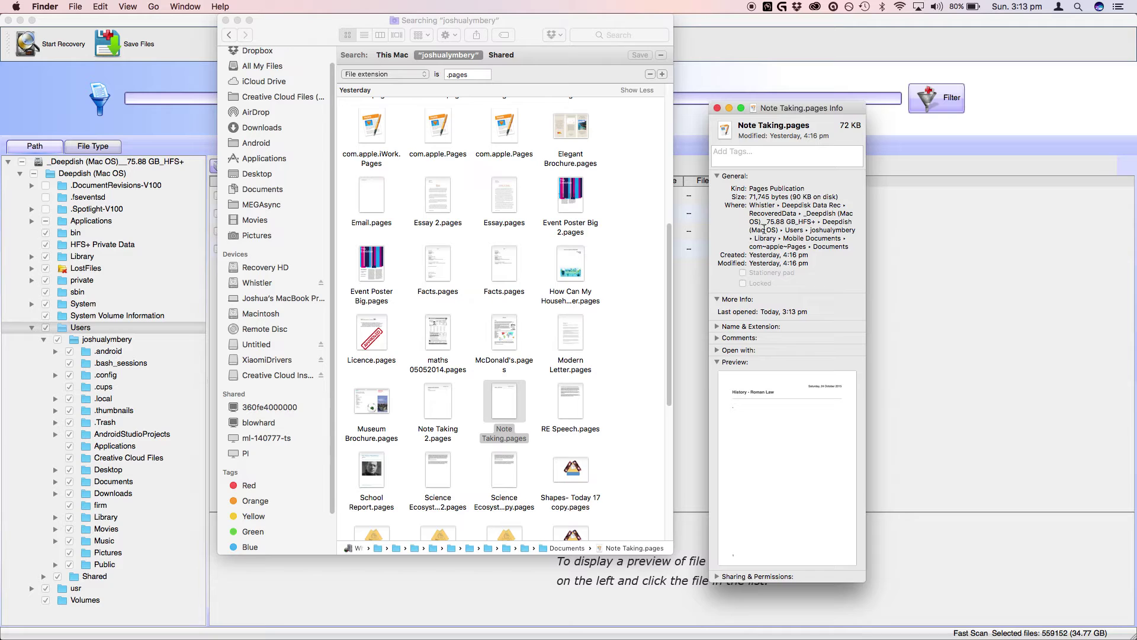
pyautogui.click(717, 109)
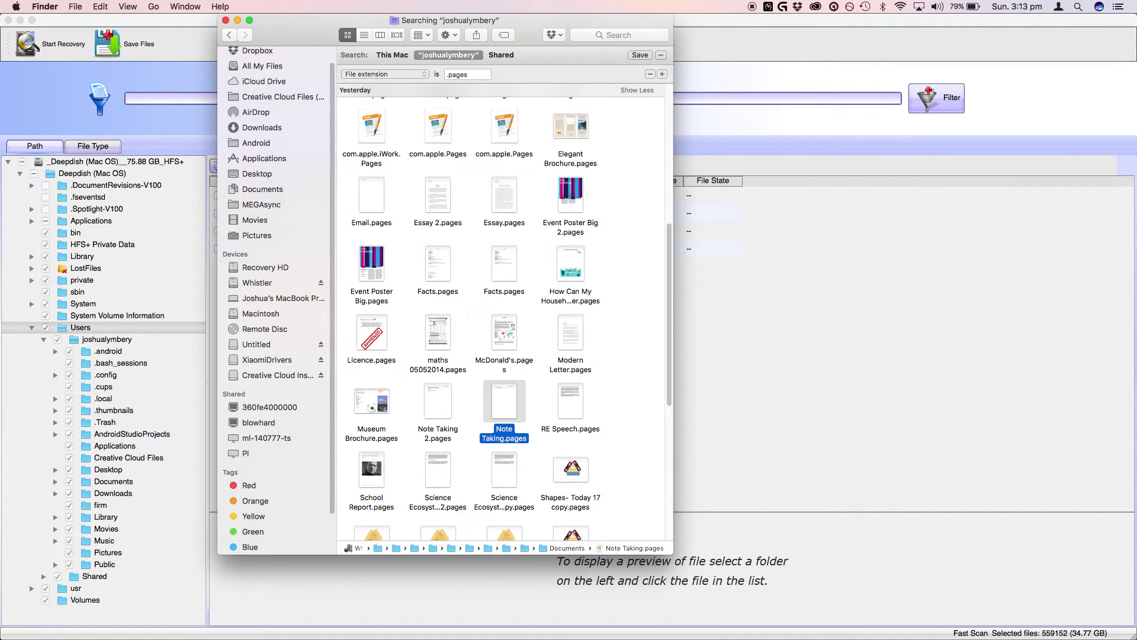
# Step: Open Note Taking.pages in Pages showing History - Roman Law, close it, and return home
pyautogui.press('super+o')
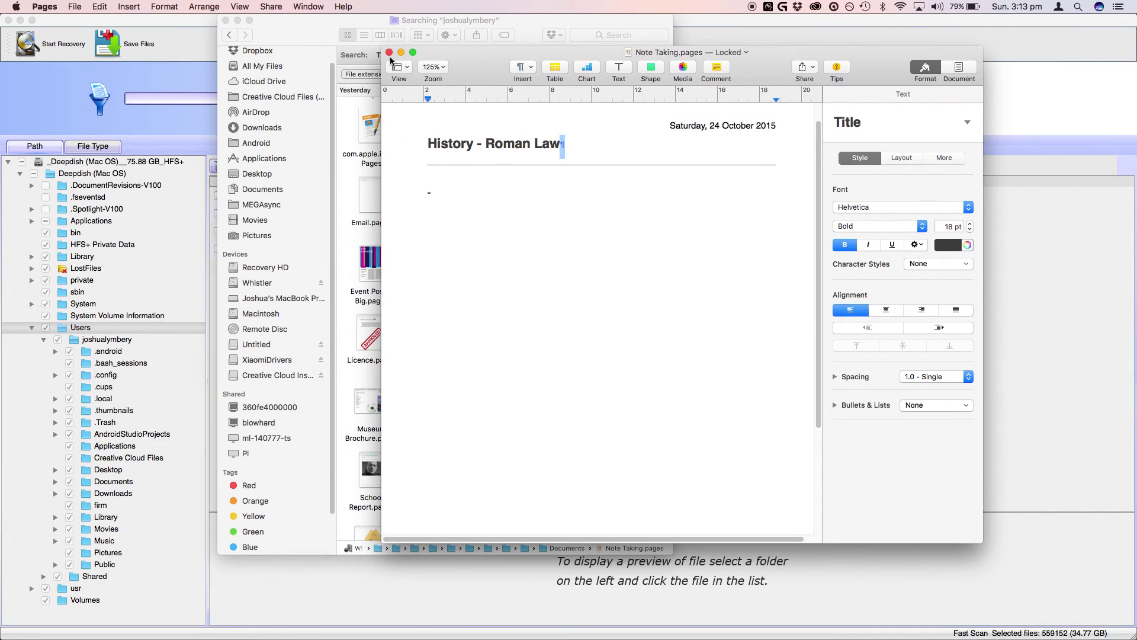
pyautogui.click(389, 53)
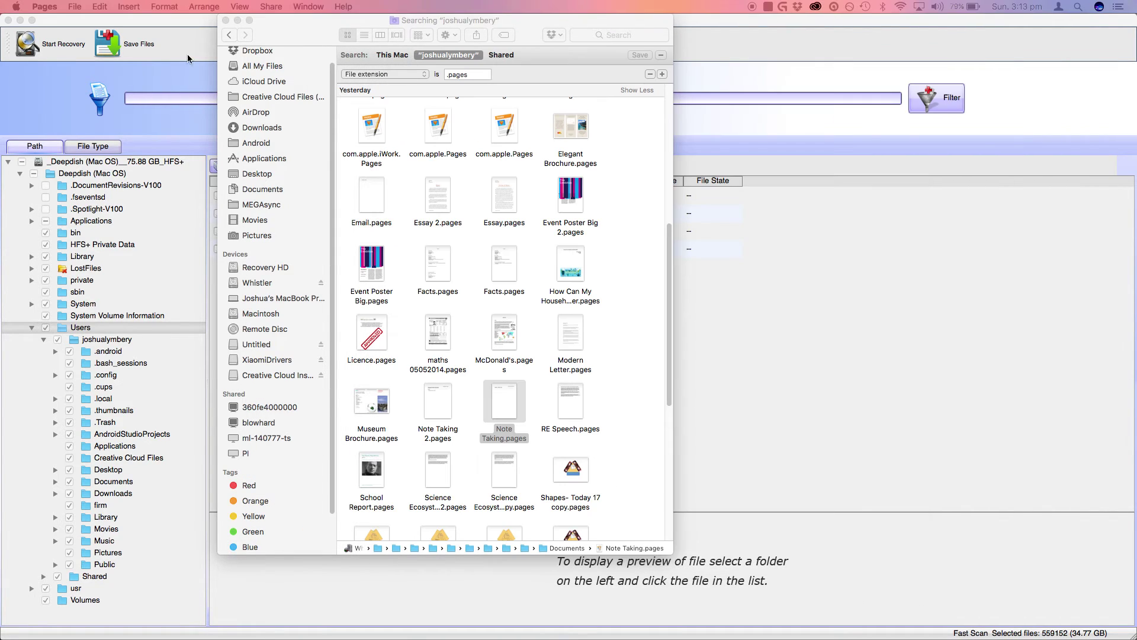
pyautogui.click(229, 35)
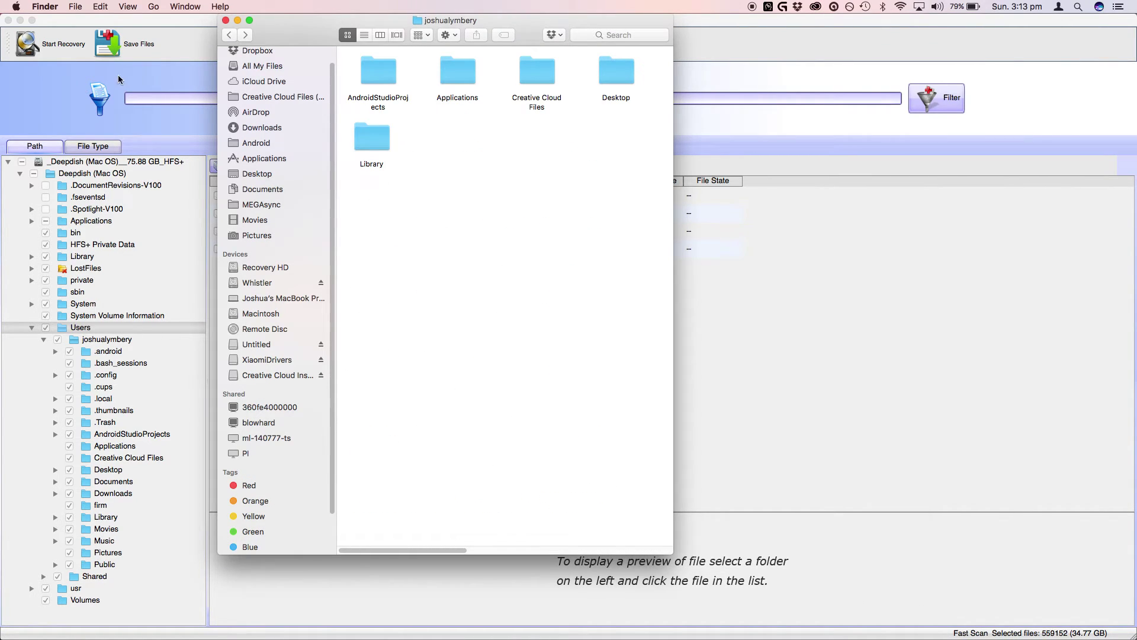
# Step: Bring Lazesoft forward and start a new recovery, discarding the current scan results
pyautogui.click(130, 104)
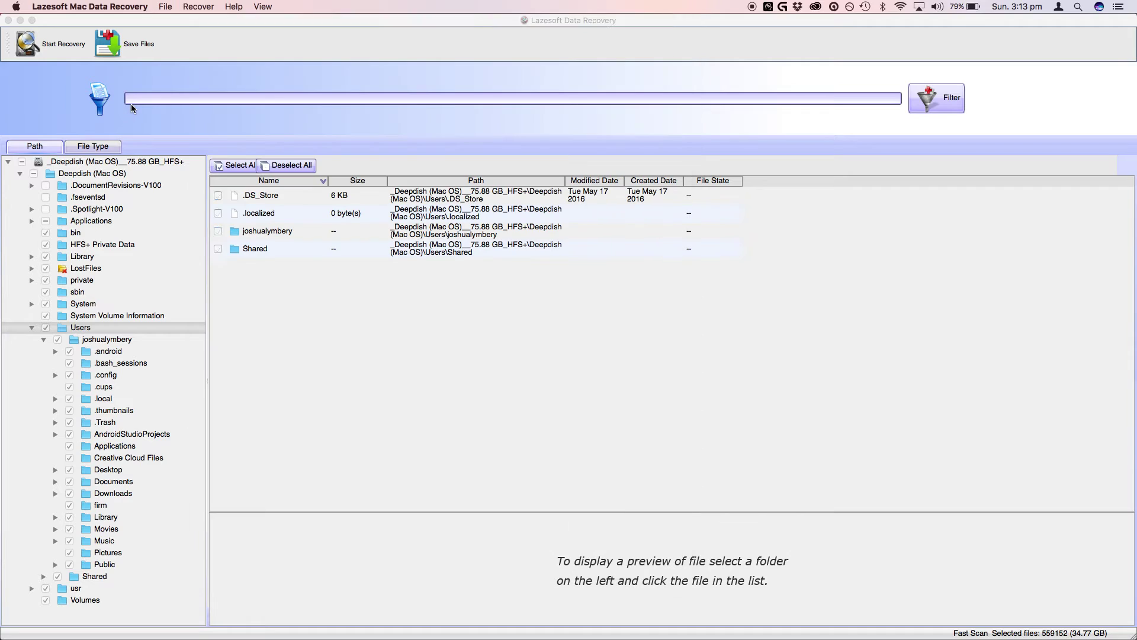
pyautogui.click(42, 49)
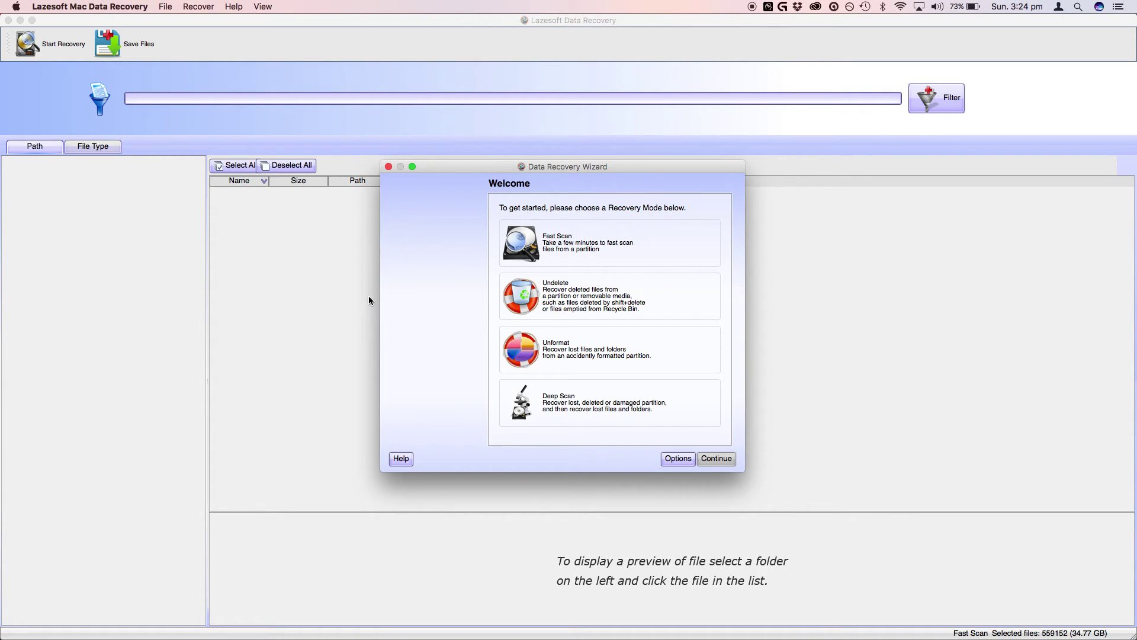
# Step: Launch Disk Utility, select WD 10EACS External Media (1 TB uninitialized), and place it beside the wizard
pyautogui.press('super+space')
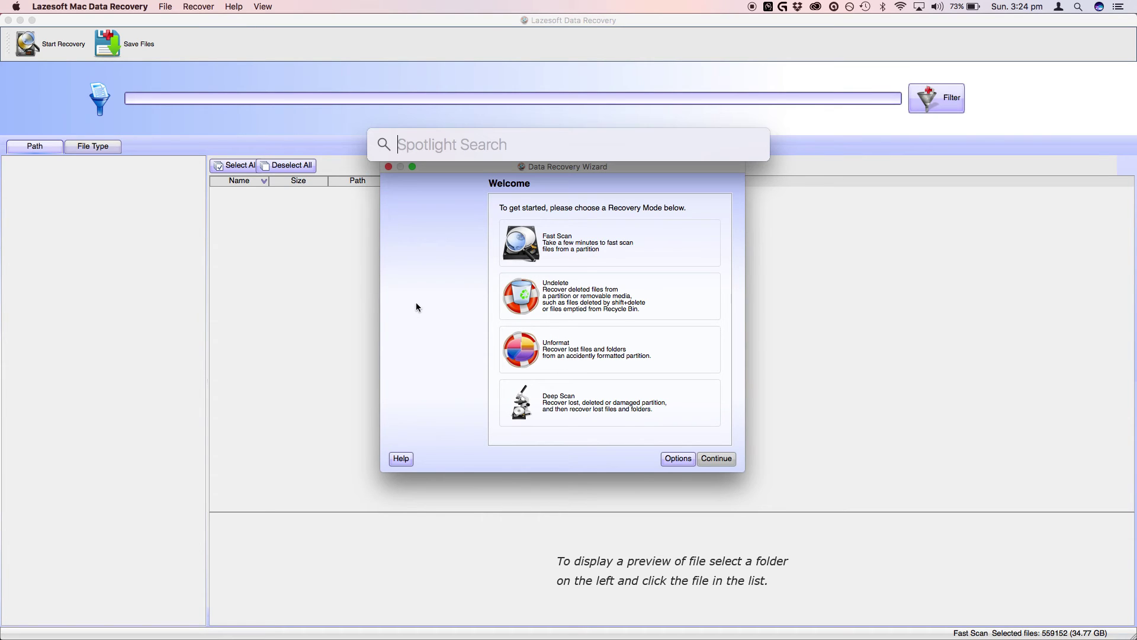
pyautogui.write('disk')
pyautogui.press('Return')
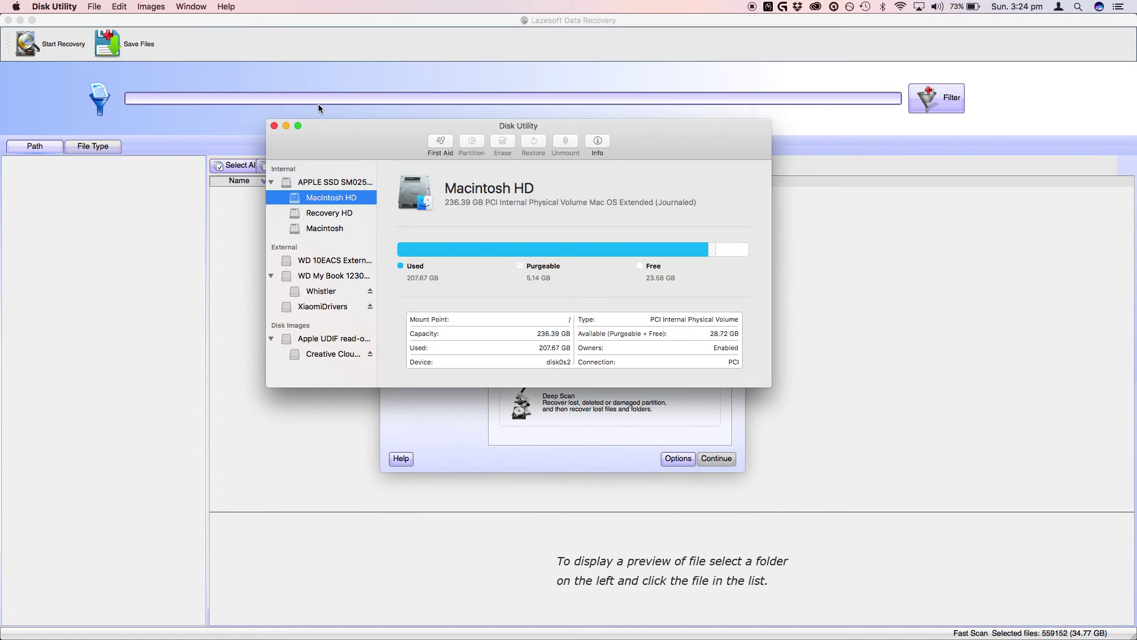
pyautogui.click(334, 260)
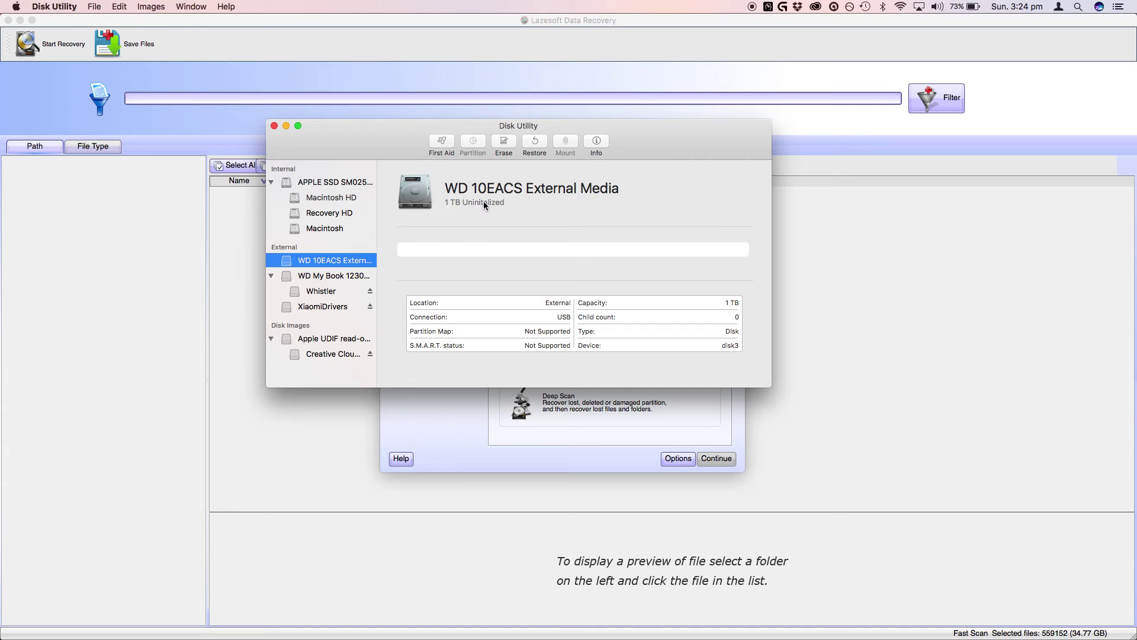
pyautogui.moveTo(421, 151); pyautogui.dragTo(289, 271)
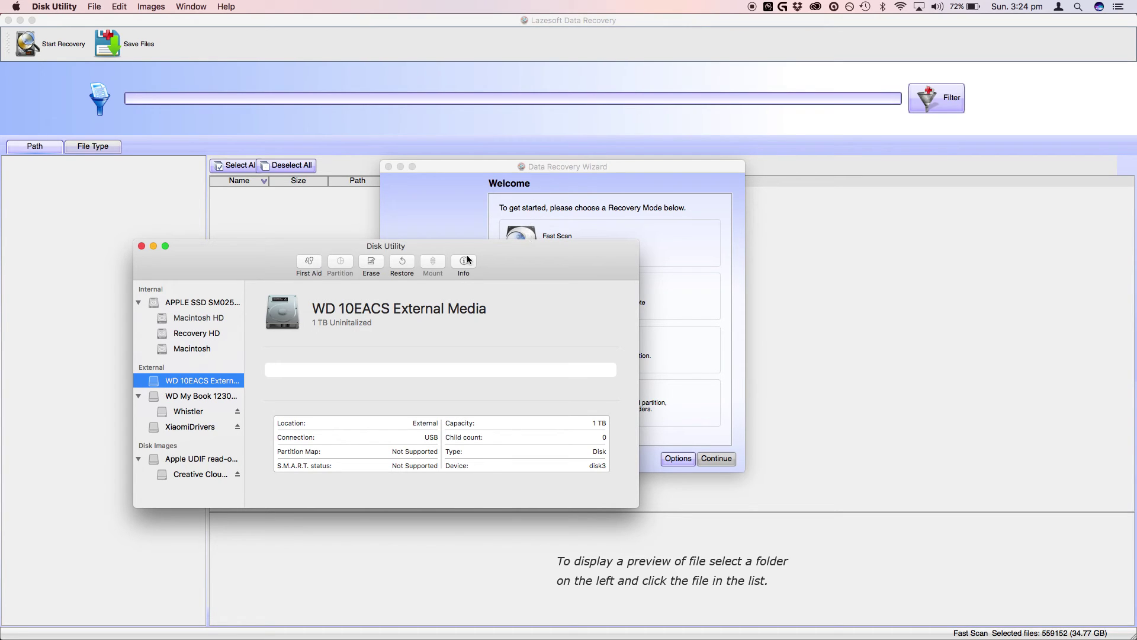
pyautogui.moveTo(514, 247); pyautogui.dragTo(435, 330)
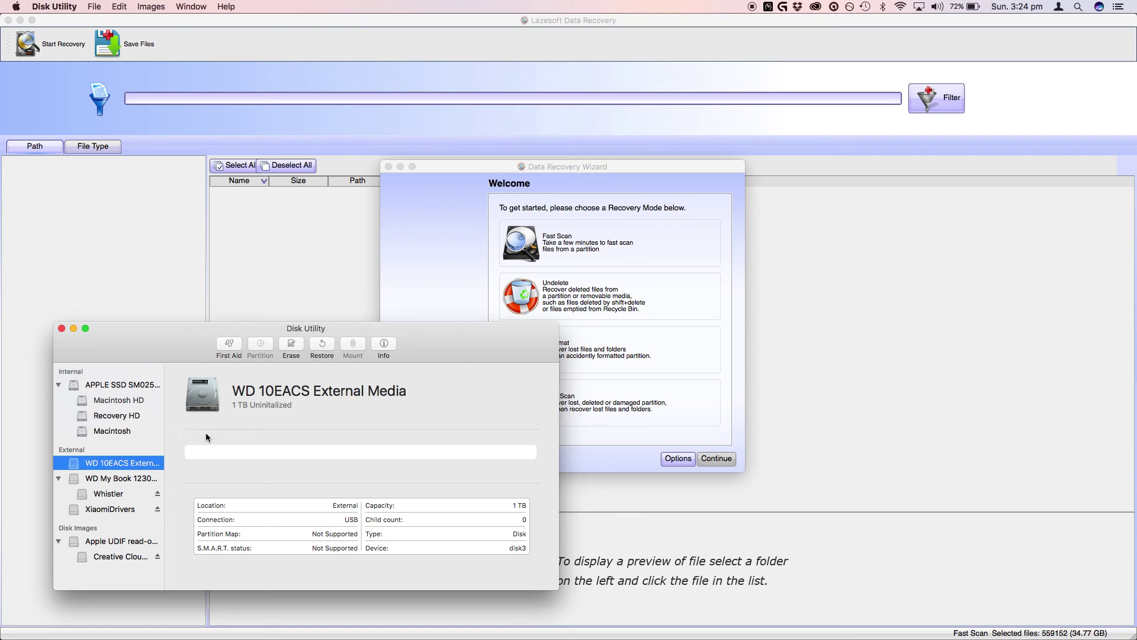
pyautogui.moveTo(467, 170); pyautogui.dragTo(711, 77)
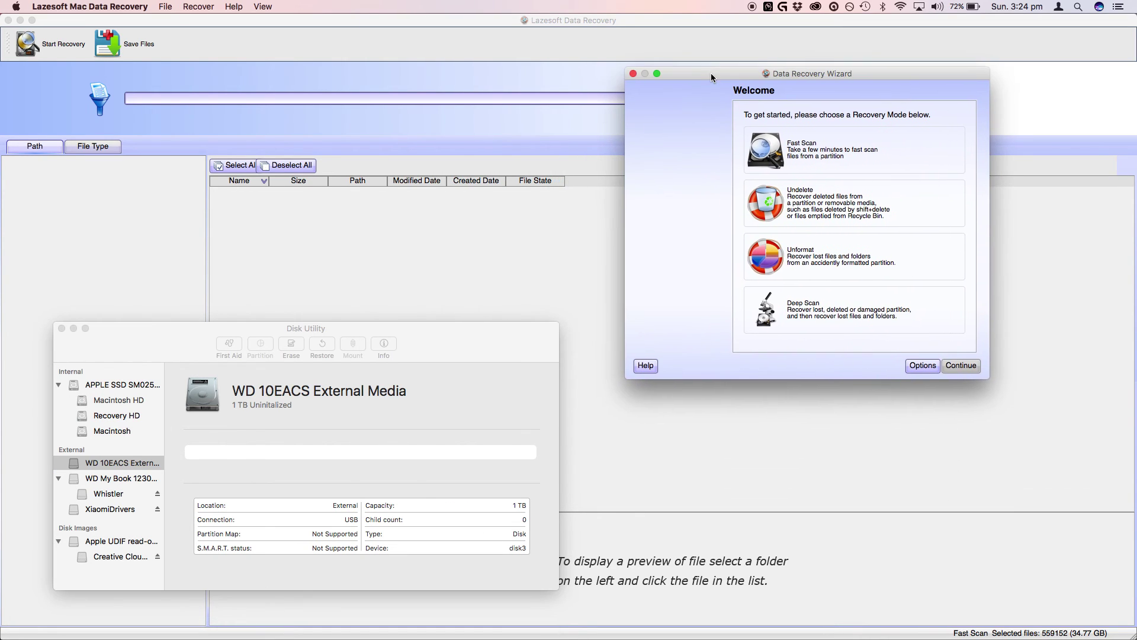